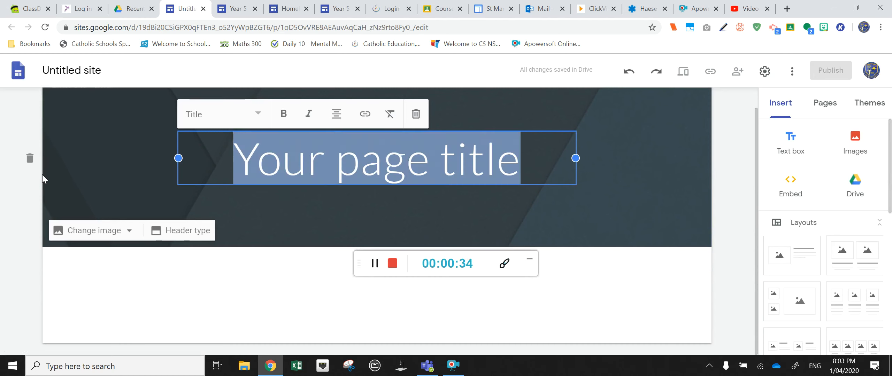
- Replace the header's placeholder page title with "Homelearning in Year 5"
{"action": "type", "text": "Home"}
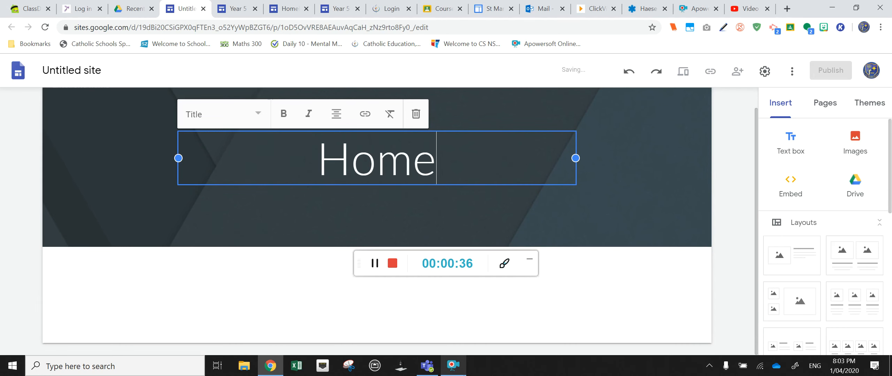
{"action": "type", "text": "learning"}
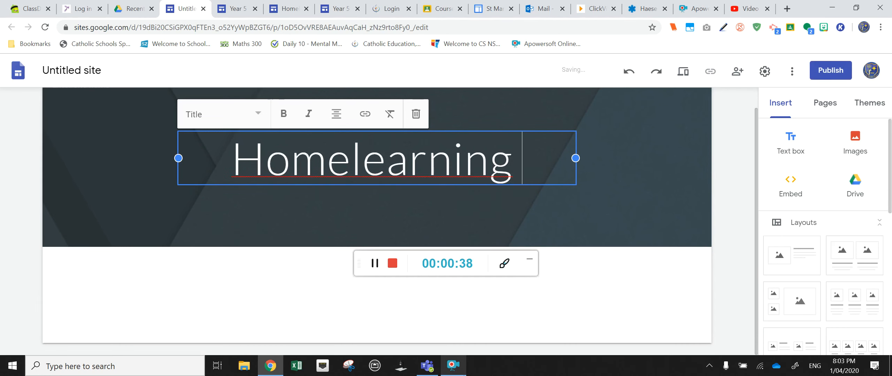
{"action": "type", "text": " in Ye"}
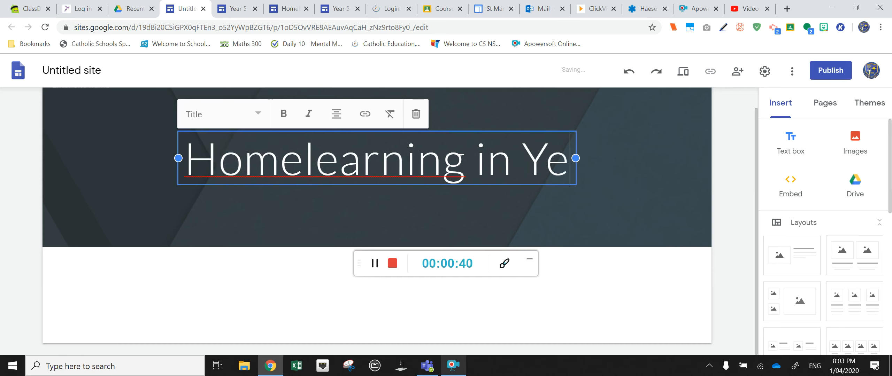
{"action": "type", "text": "ar 5"}
{"action": "key", "text": "Left"}
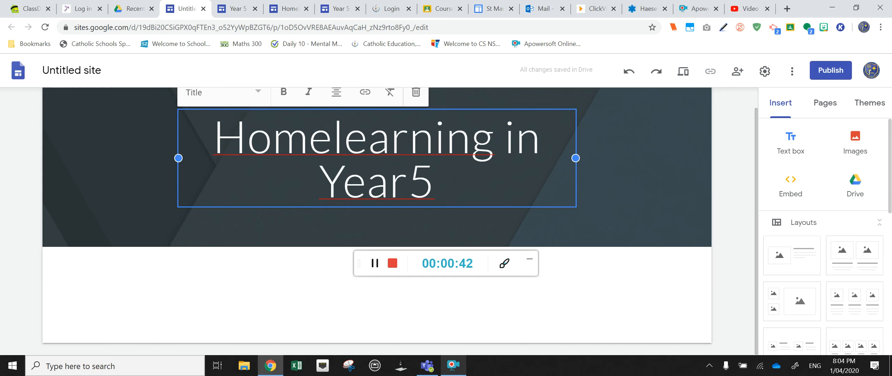
- Shorten the page title to "Homelearning Year 5" and widen its text box so it fits on one line
{"action": "key", "text": "Up"}
{"action": "key", "text": "Right"}
{"action": "key", "text": "Right"}
{"action": "key", "text": "Right"}
{"action": "key", "text": "Right"}
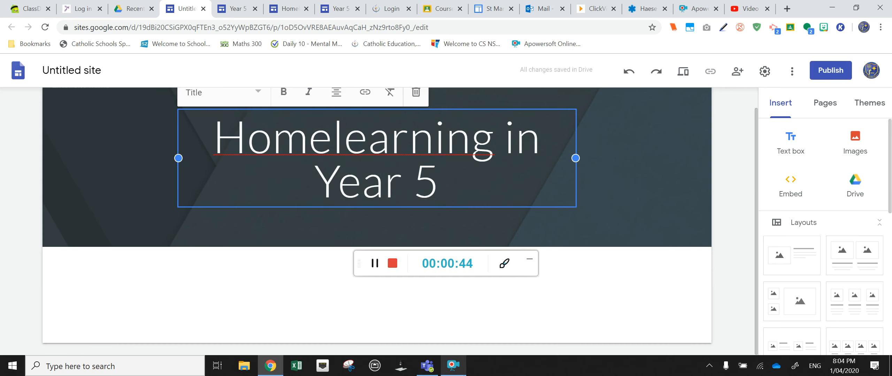
{"action": "key", "text": "Delete"}
{"action": "key", "text": "Delete"}
{"action": "key", "text": "Delete"}
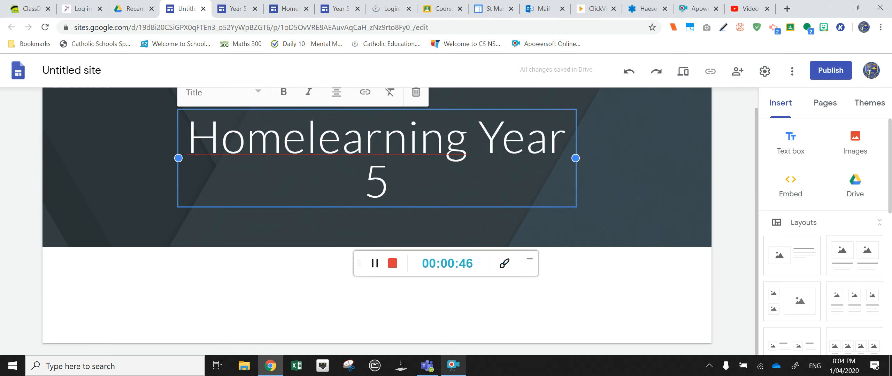
{"action": "left_click_drag", "start_coordinate": [576, 159], "coordinate": [625, 163]}
{"action": "left_click", "coordinate": [406, 201]}
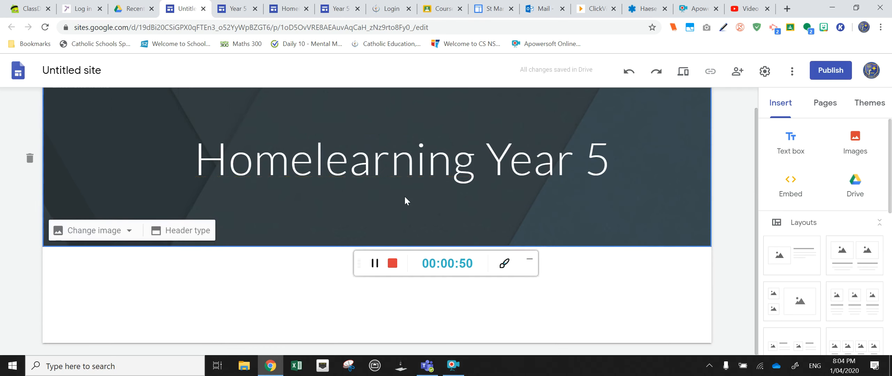
- Name the untitled site "Homelearning Year 5"
{"action": "left_click", "coordinate": [108, 70]}
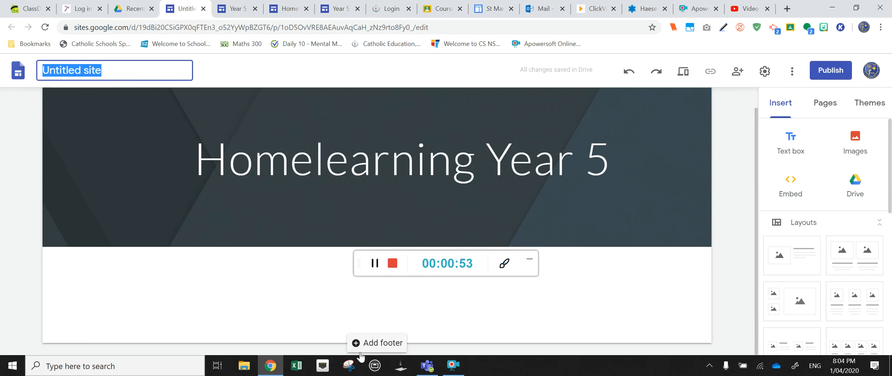
{"action": "type", "text": "Homel"}
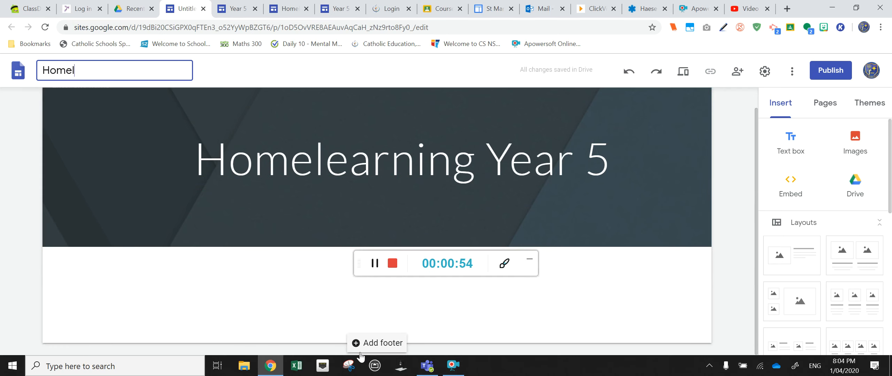
{"action": "type", "text": "earning Year 5"}
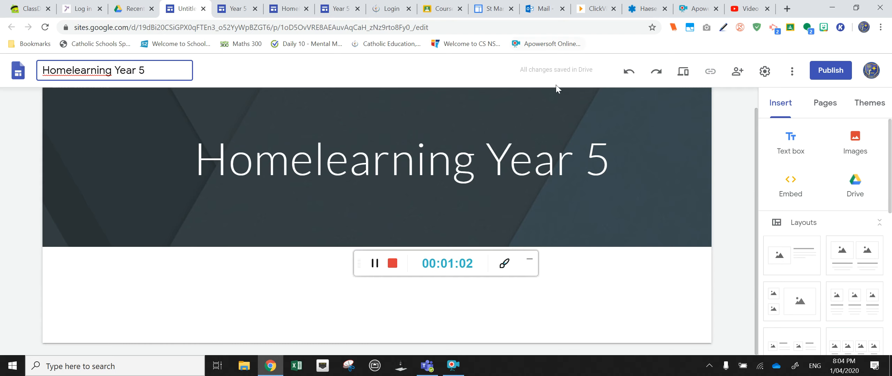
{"action": "left_click", "coordinate": [596, 214]}
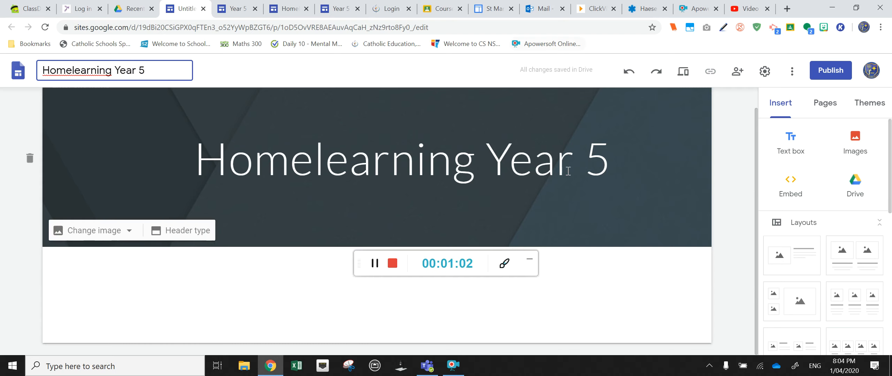
- Apply the Diplomat theme to the site
{"action": "scroll", "coordinate": [591, 272], "scroll_direction": "up", "scroll_amount": 1}
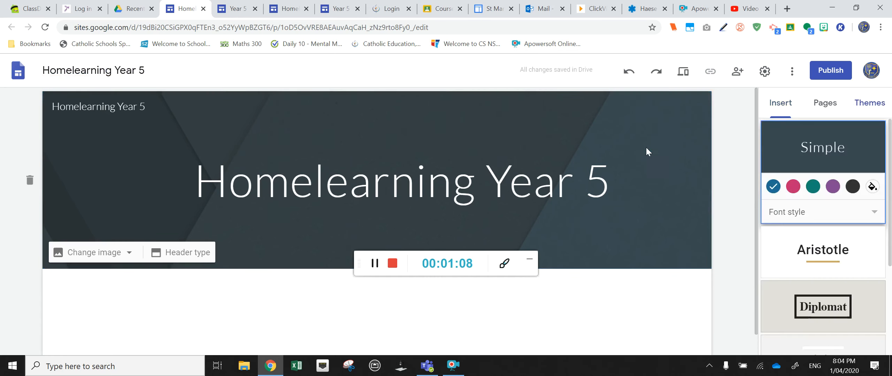
{"action": "scroll", "coordinate": [824, 305], "scroll_direction": "down", "scroll_amount": 2}
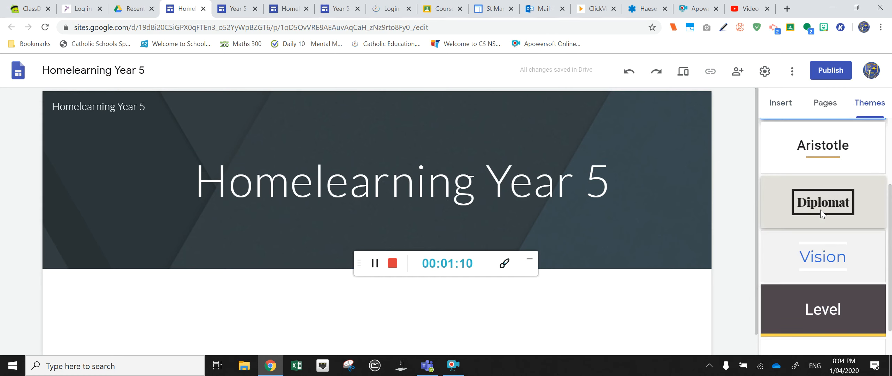
{"action": "left_click", "coordinate": [818, 203]}
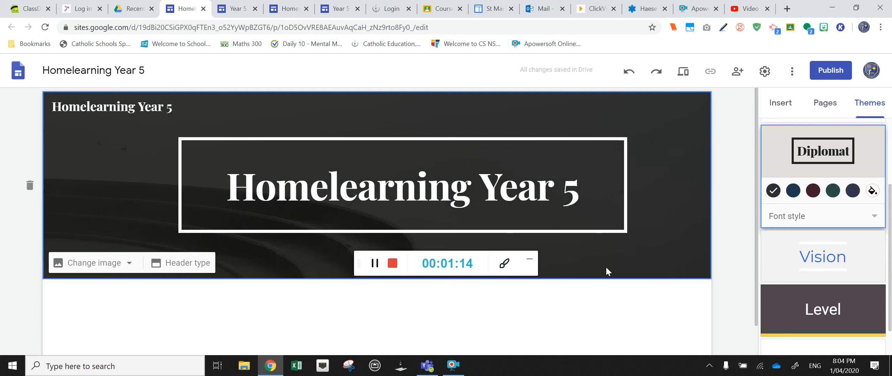
- Change the header background to the starry night sky image from the built-in gallery
{"action": "scroll", "coordinate": [608, 269], "scroll_direction": "down", "scroll_amount": 1}
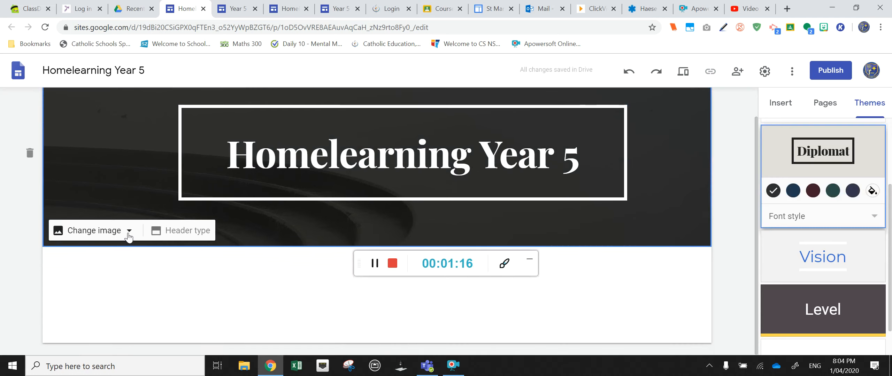
{"action": "left_click", "coordinate": [129, 231]}
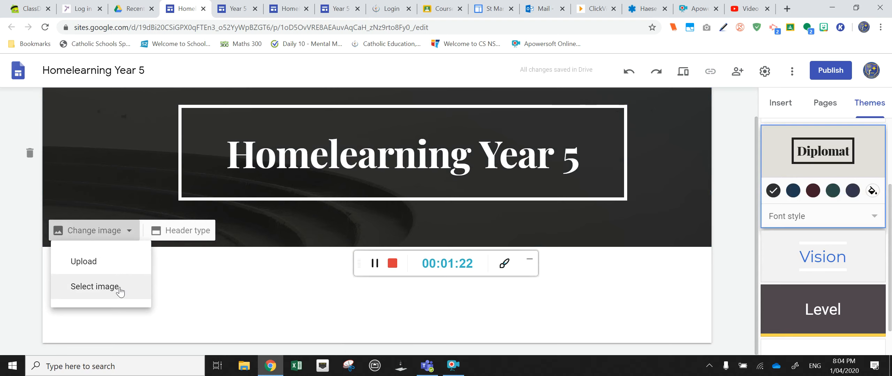
{"action": "left_click", "coordinate": [120, 288]}
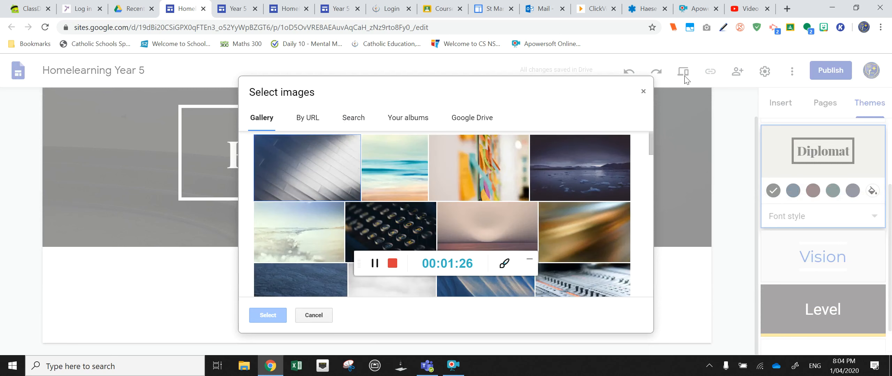
{"action": "scroll", "coordinate": [558, 174], "scroll_direction": "down", "scroll_amount": 5}
{"action": "scroll", "coordinate": [536, 224], "scroll_direction": "down", "scroll_amount": 5}
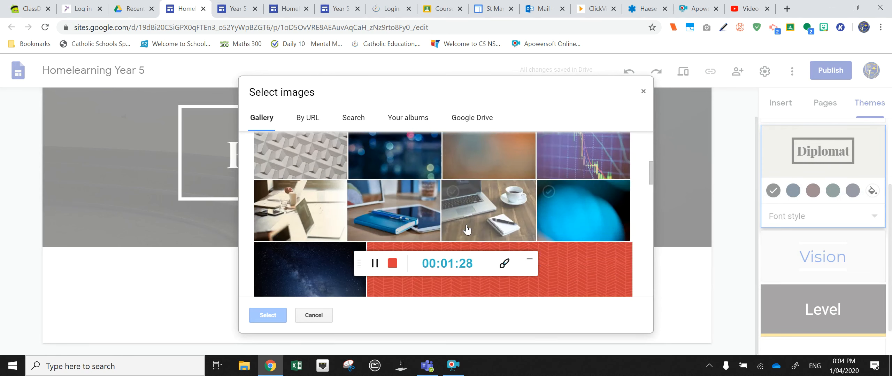
{"action": "left_click", "coordinate": [316, 180]}
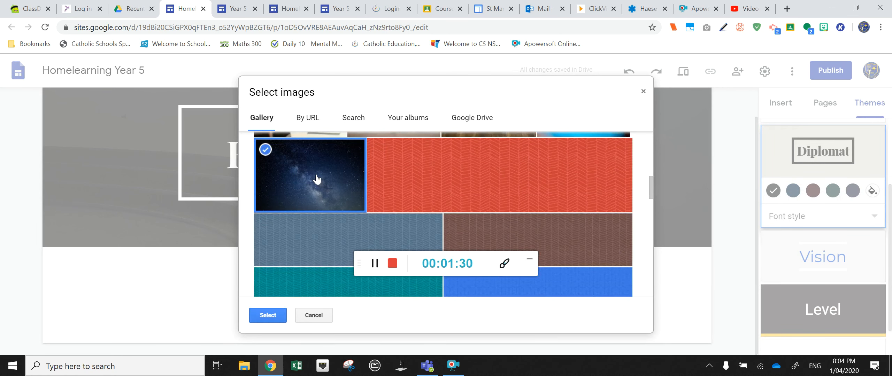
{"action": "left_click", "coordinate": [269, 317]}
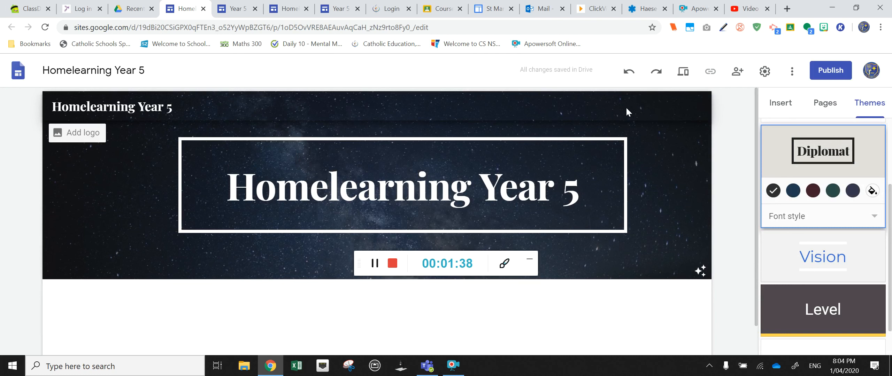
- Add a subpage named "Parental Responsibilities" under the Home page
{"action": "left_click", "coordinate": [824, 103]}
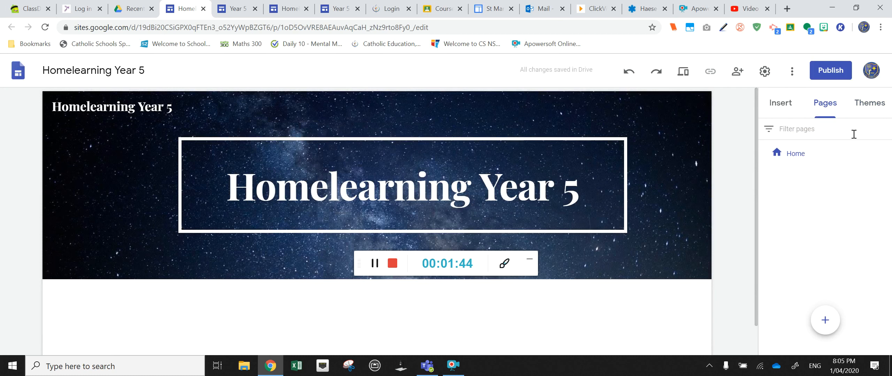
{"action": "left_click", "coordinate": [885, 152]}
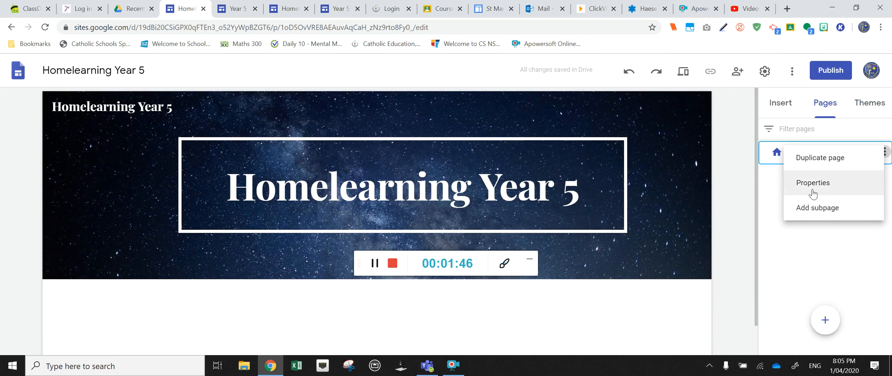
{"action": "left_click", "coordinate": [821, 210]}
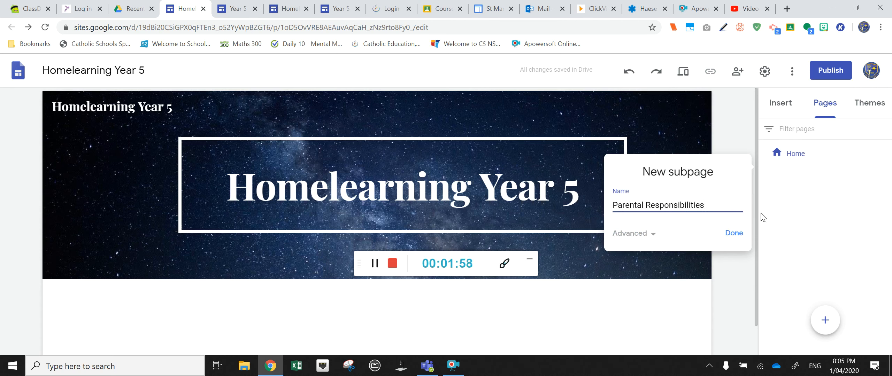
{"action": "left_click", "coordinate": [727, 236]}
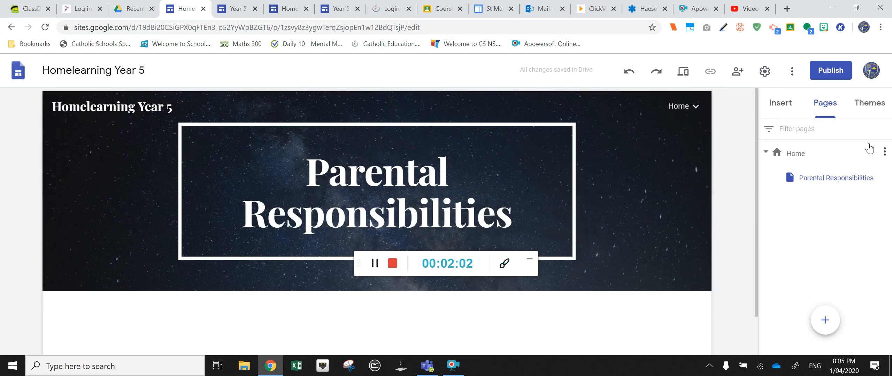
- Add a subpage named "Student Responsibilities" under the Home page
{"action": "left_click", "coordinate": [886, 152]}
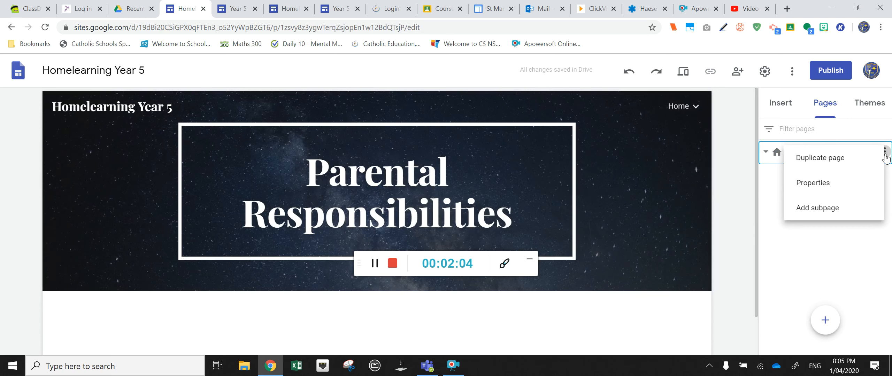
{"action": "left_click", "coordinate": [828, 209]}
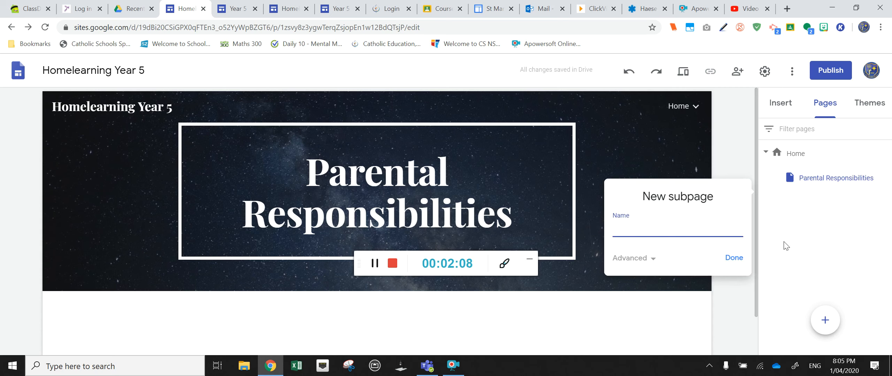
{"action": "type", "text": "Student Responsibilities"}
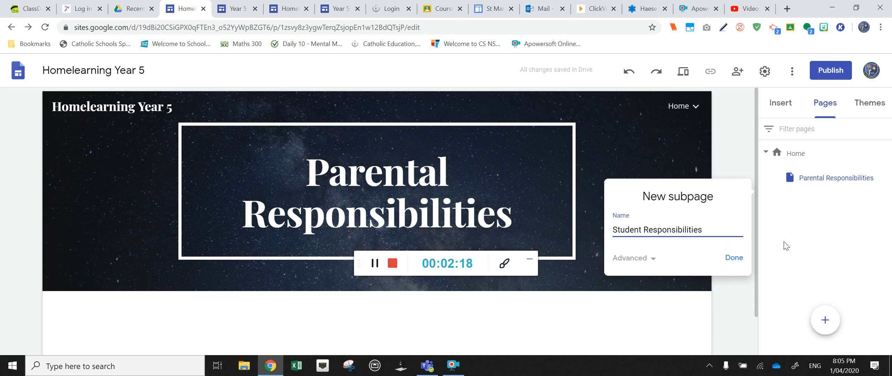
{"action": "left_click", "coordinate": [733, 259]}
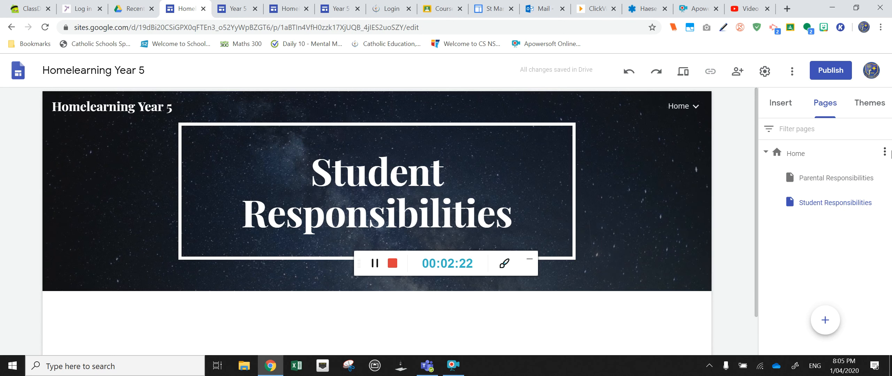
- Add a subpage named "Schedule" under the Home page
{"action": "left_click", "coordinate": [886, 153]}
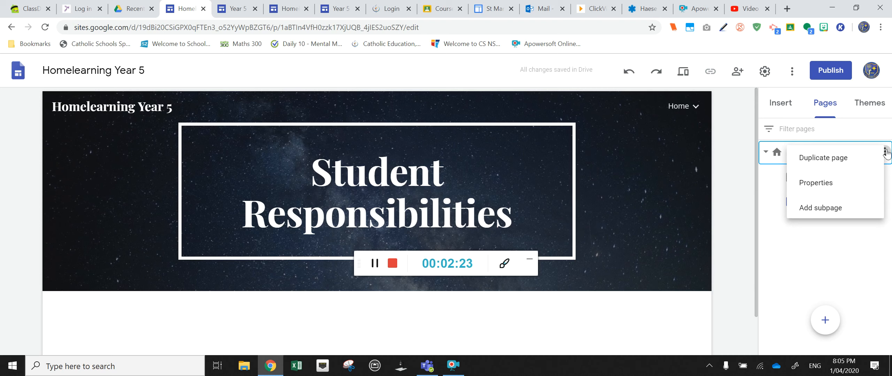
{"action": "left_click", "coordinate": [841, 208]}
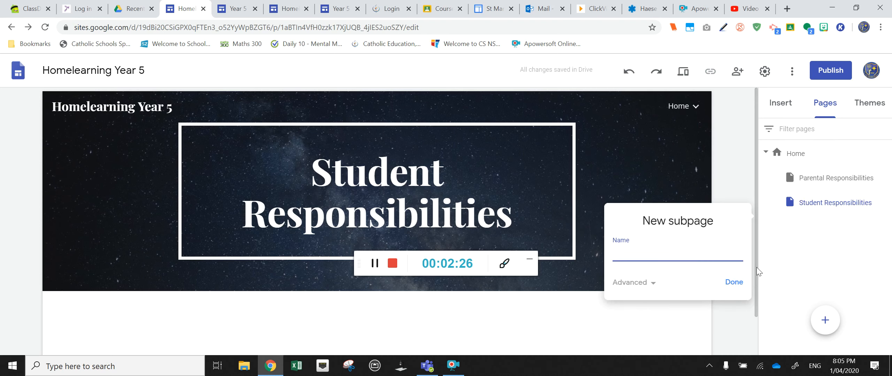
{"action": "type", "text": "Schedule"}
{"action": "left_click", "coordinate": [736, 283]}
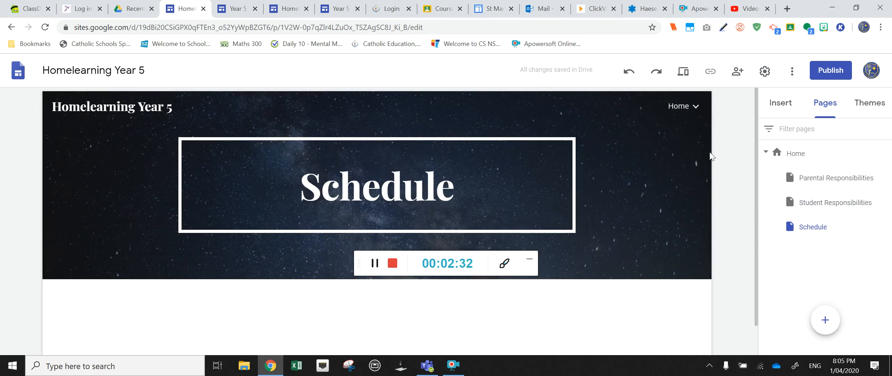
- Check the subpages in the site's Home navigation and open the Parental Responsibilities page
{"action": "mouse_move", "coordinate": [693, 115]}
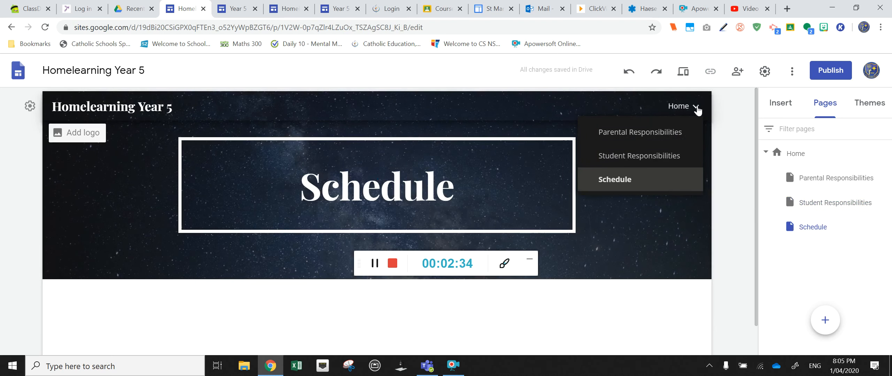
{"action": "left_click", "coordinate": [829, 180]}
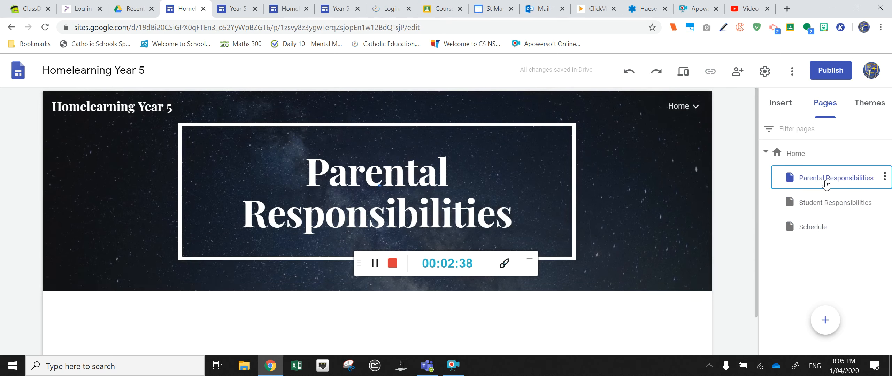
{"action": "scroll", "coordinate": [329, 272], "scroll_direction": "down", "scroll_amount": 1}
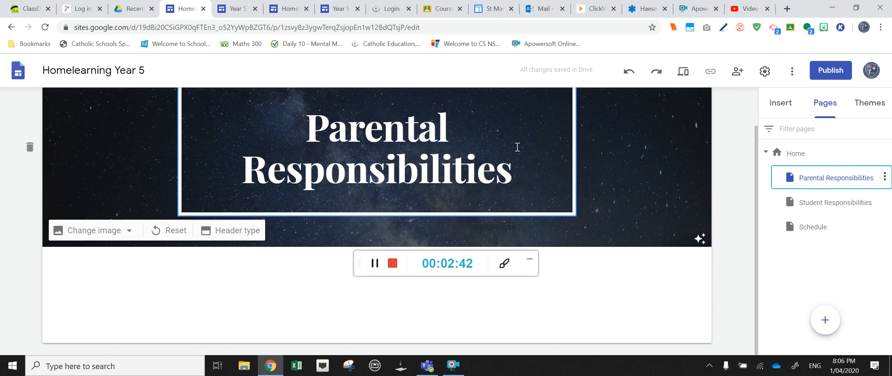
{"action": "scroll", "coordinate": [518, 145], "scroll_direction": "up", "scroll_amount": 1}
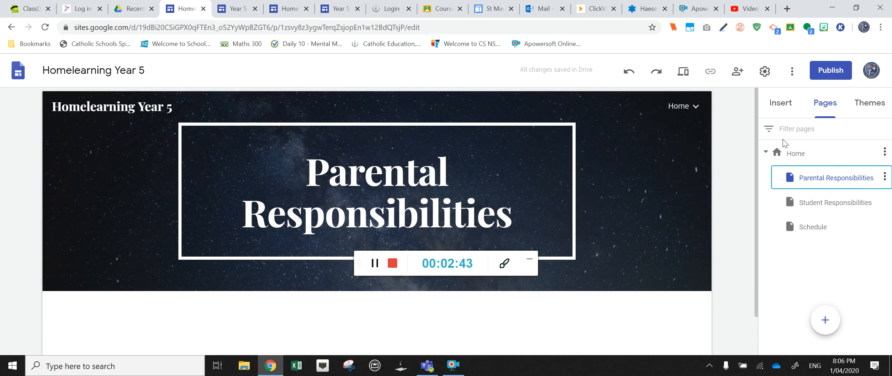
- Add a text box containing "zfgbnfgbh" below the header of the Parental Responsibilities page
{"action": "left_click", "coordinate": [787, 105]}
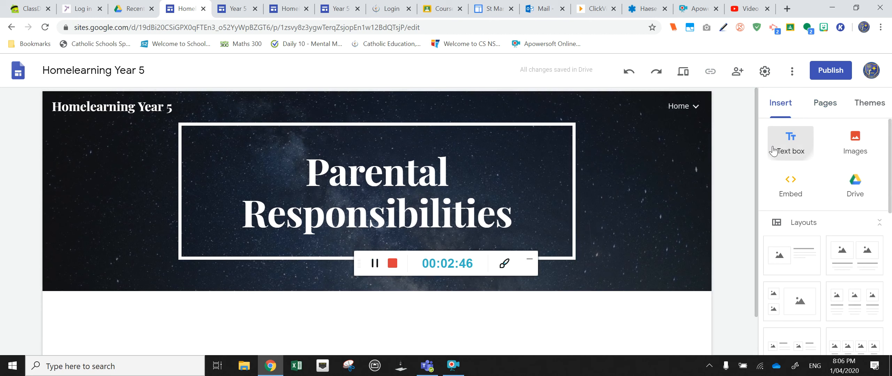
{"action": "left_click", "coordinate": [790, 141]}
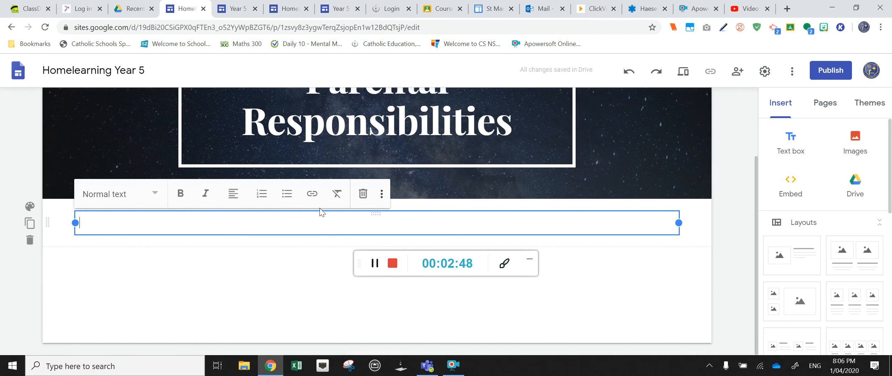
{"action": "type", "text": "zfgbnfgbh"}
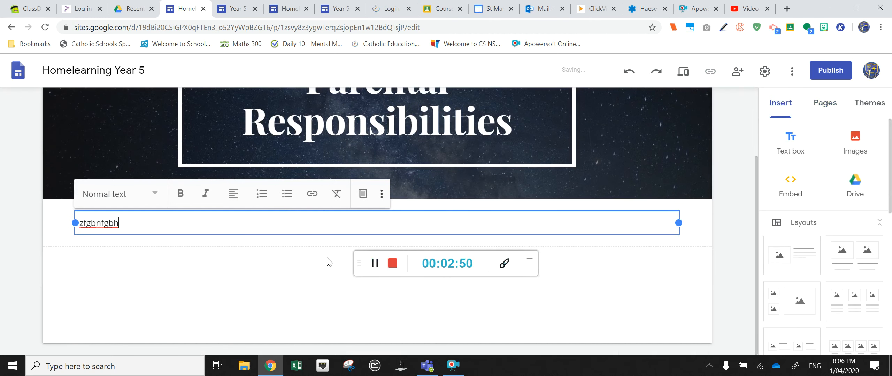
{"action": "scroll", "coordinate": [370, 218], "scroll_direction": "up", "scroll_amount": 3}
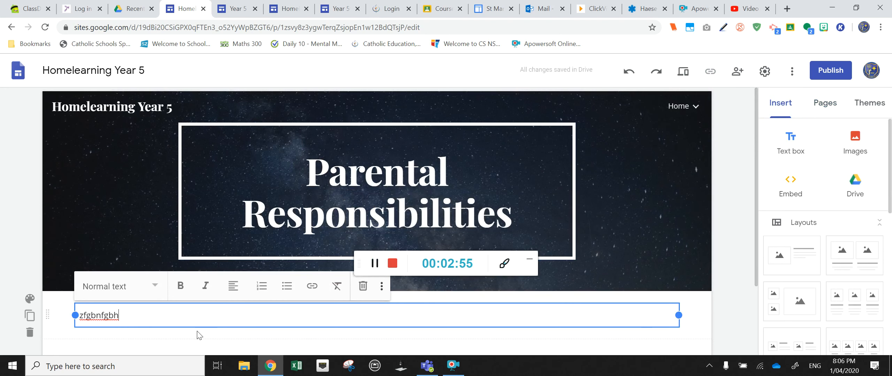
{"action": "left_click", "coordinate": [272, 336]}
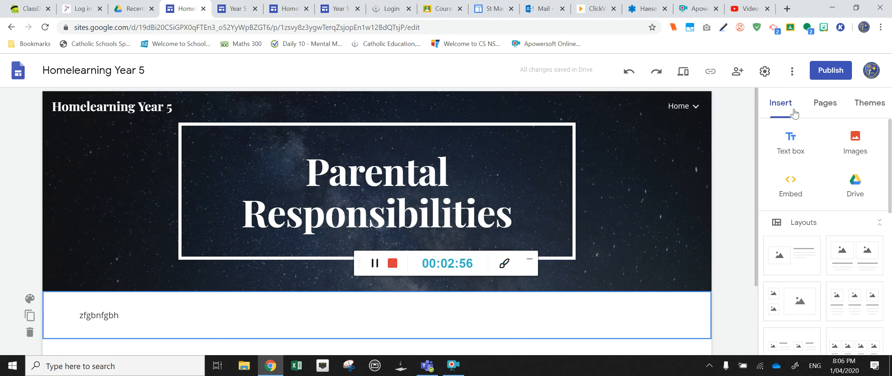
- Open the Student Responsibilities page and add a text box containing "dfbzdfb" below its header
{"action": "mouse_move", "coordinate": [698, 115]}
{"action": "left_click", "coordinate": [648, 156]}
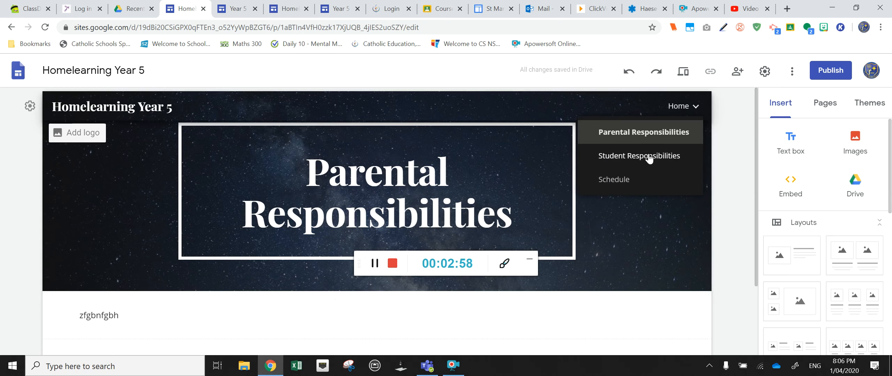
{"action": "left_click", "coordinate": [786, 149]}
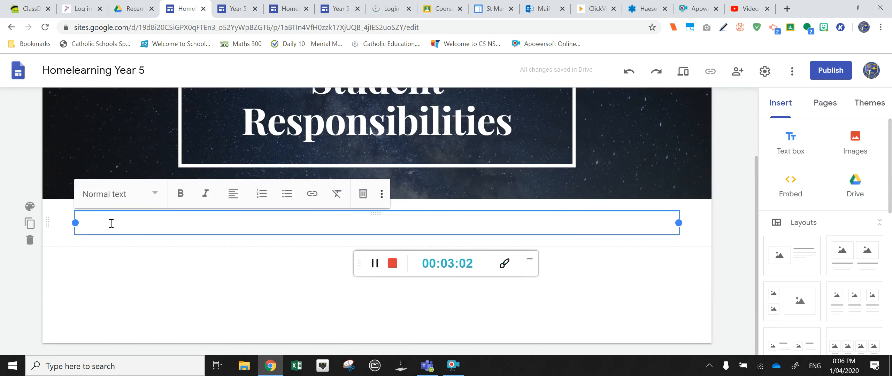
{"action": "type", "text": "dfbzdfb"}
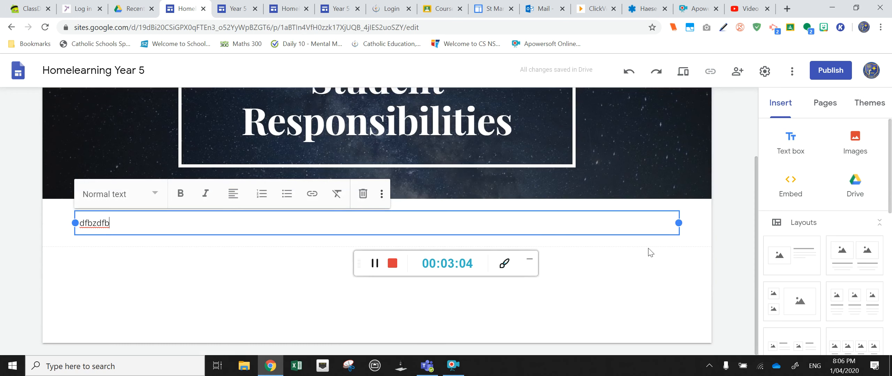
{"action": "left_click", "coordinate": [631, 280]}
- Open the Schedule page and add a text box containing "znzfgnzfgn" below its header
{"action": "scroll", "coordinate": [564, 249], "scroll_direction": "up", "scroll_amount": 3}
{"action": "mouse_move", "coordinate": [671, 114]}
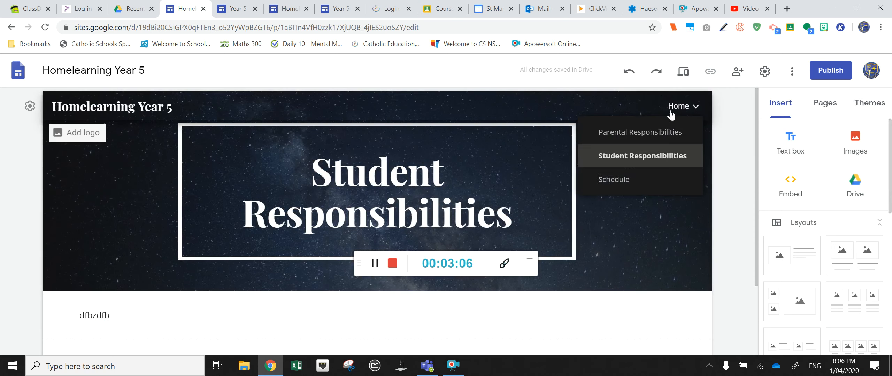
{"action": "left_click", "coordinate": [625, 179]}
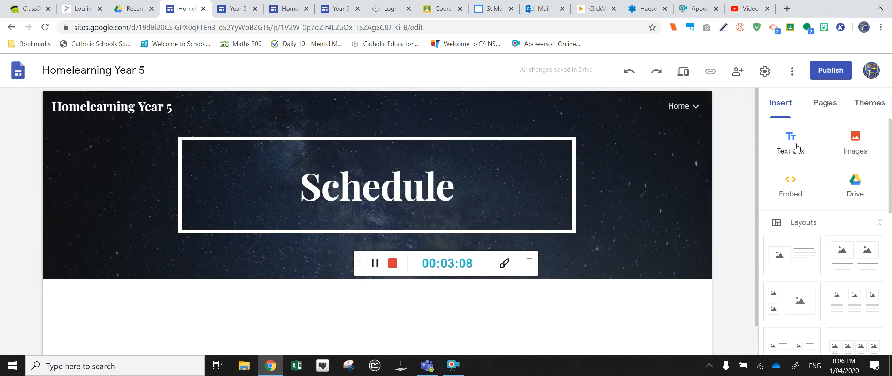
{"action": "left_click", "coordinate": [796, 148]}
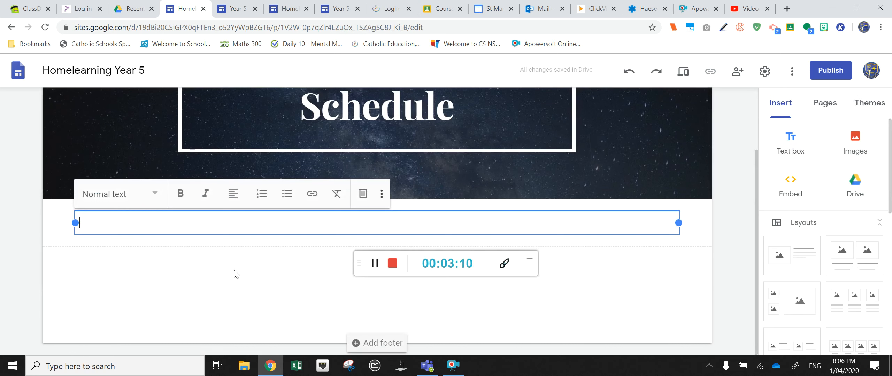
{"action": "type", "text": "znzfgnzfgn"}
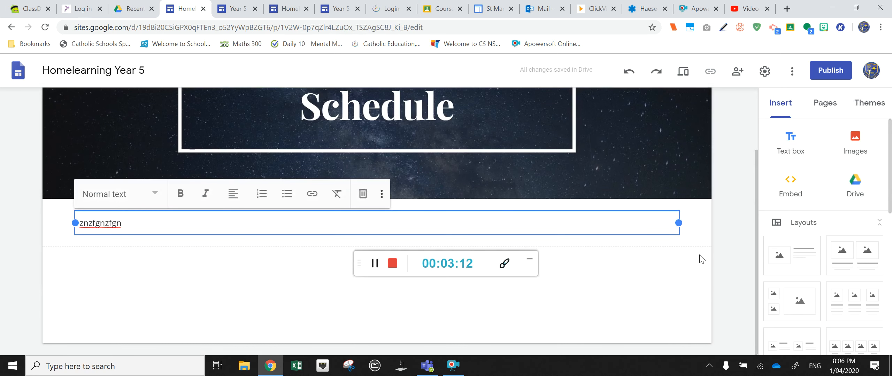
{"action": "left_click", "coordinate": [701, 259]}
{"action": "scroll", "coordinate": [698, 256], "scroll_direction": "up", "scroll_amount": 3}
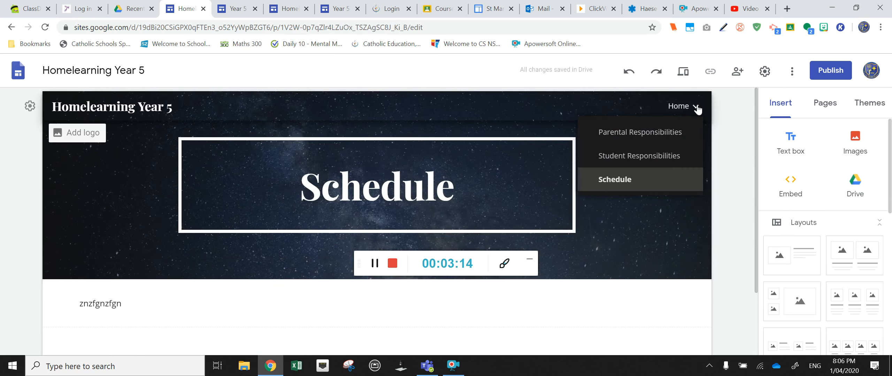
- Add a new top-level page named "Daily Messages" to the site
{"action": "left_click", "coordinate": [830, 106]}
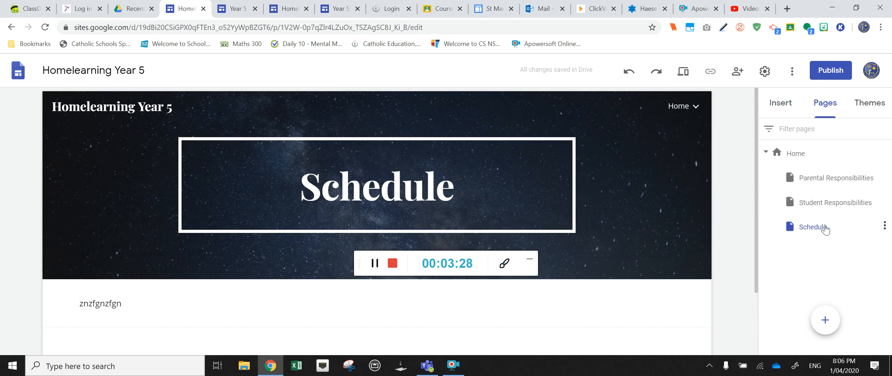
{"action": "left_click", "coordinate": [790, 157]}
{"action": "left_click", "coordinate": [775, 179]}
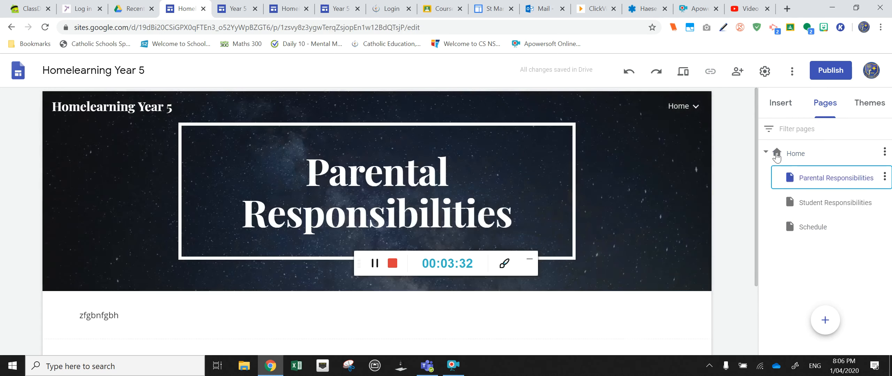
{"action": "left_click", "coordinate": [777, 157]}
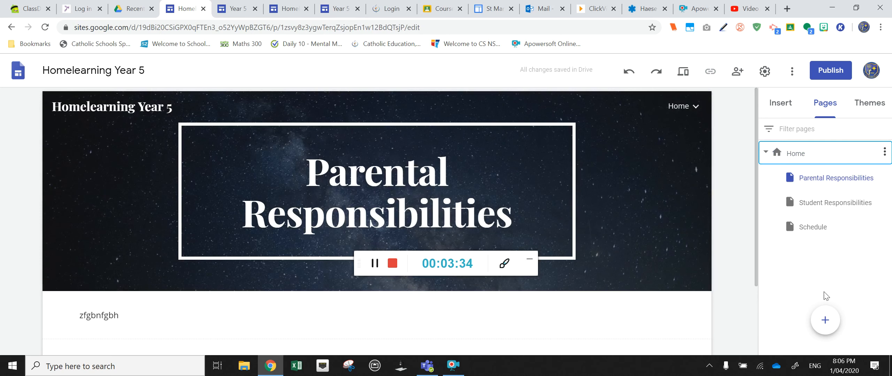
{"action": "left_click", "coordinate": [824, 321]}
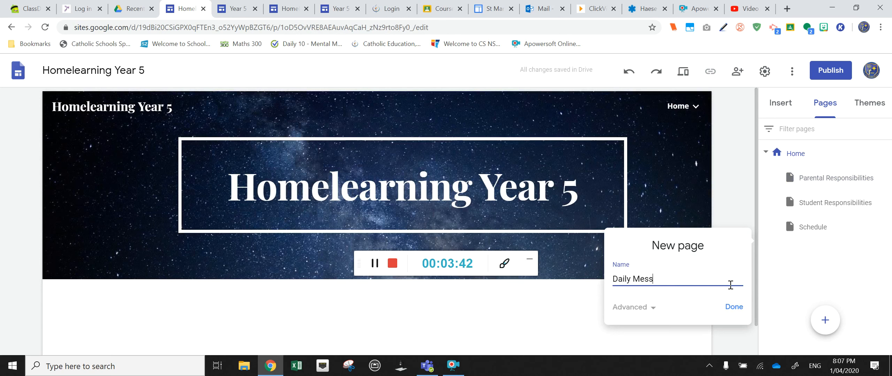
{"action": "left_click", "coordinate": [741, 310]}
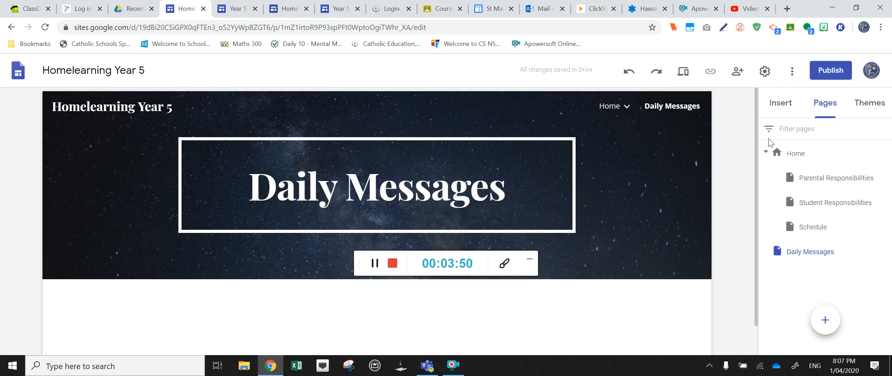
- Look through the content elements that can be inserted on the Daily Messages page, such as YouTube, Calendar, Docs, Slides and Forms
{"action": "left_click", "coordinate": [781, 102]}
{"action": "scroll", "coordinate": [837, 207], "scroll_direction": "down", "scroll_amount": 5}
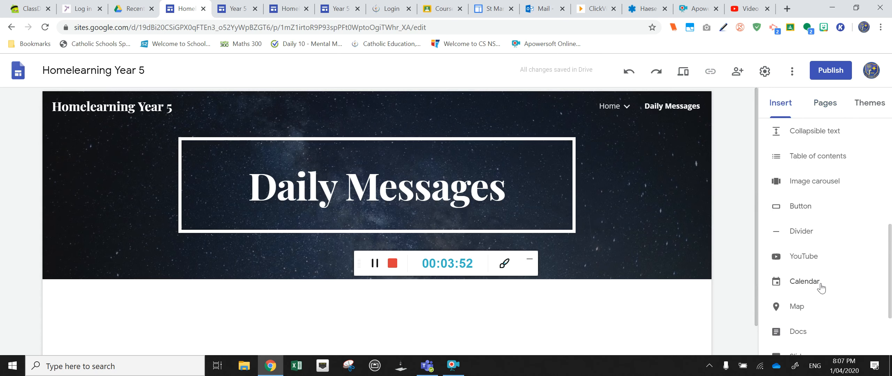
{"action": "scroll", "coordinate": [820, 282], "scroll_direction": "up", "scroll_amount": 5}
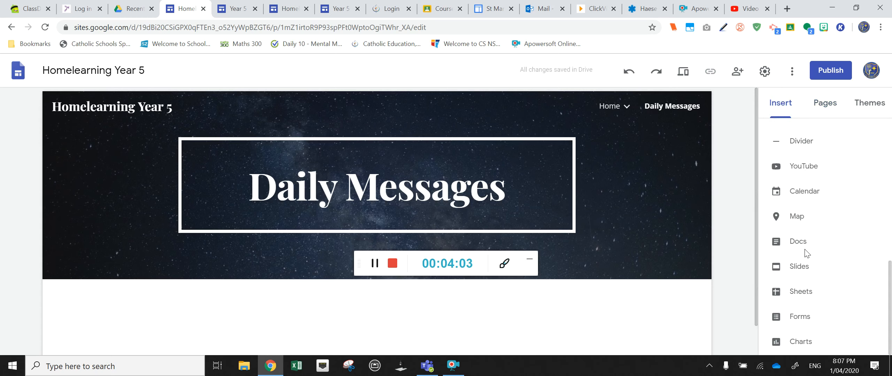
{"action": "scroll", "coordinate": [696, 210], "scroll_direction": "down", "scroll_amount": 1}
{"action": "scroll", "coordinate": [797, 190], "scroll_direction": "up", "scroll_amount": 5}
{"action": "scroll", "coordinate": [650, 184], "scroll_direction": "up", "scroll_amount": 1}
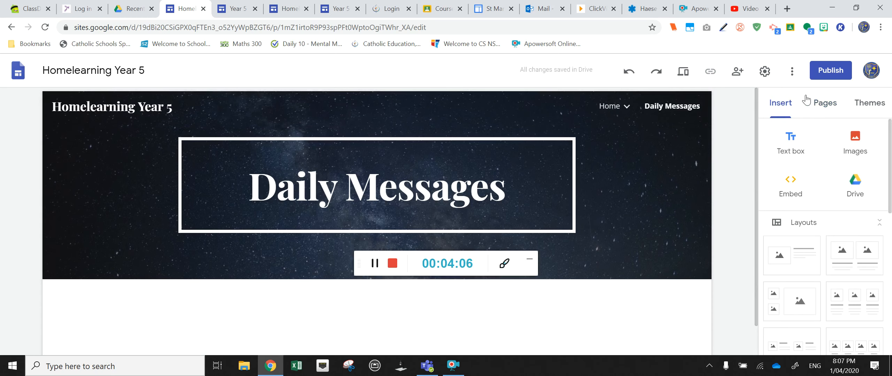
{"action": "scroll", "coordinate": [541, 211], "scroll_direction": "down", "scroll_amount": 1}
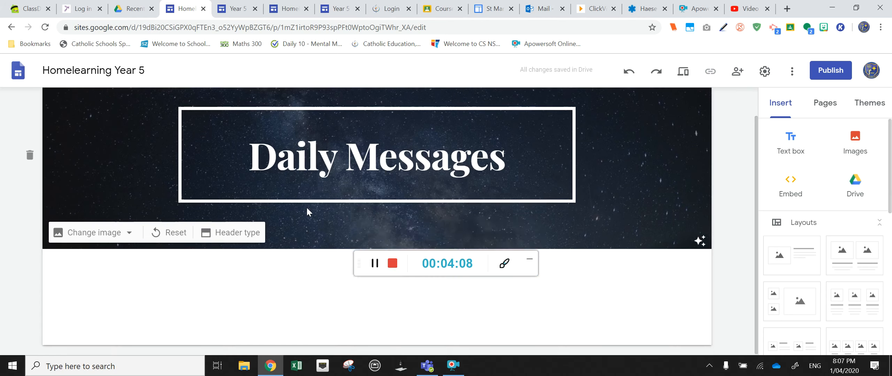
{"action": "scroll", "coordinate": [308, 211], "scroll_direction": "up", "scroll_amount": 1}
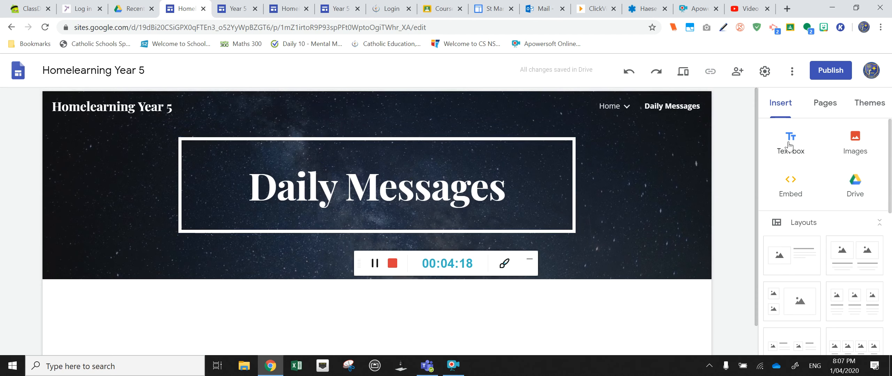
- Upload the image IMG_1180 from the Dojos folder onto the Daily Messages page
{"action": "left_click", "coordinate": [855, 143]}
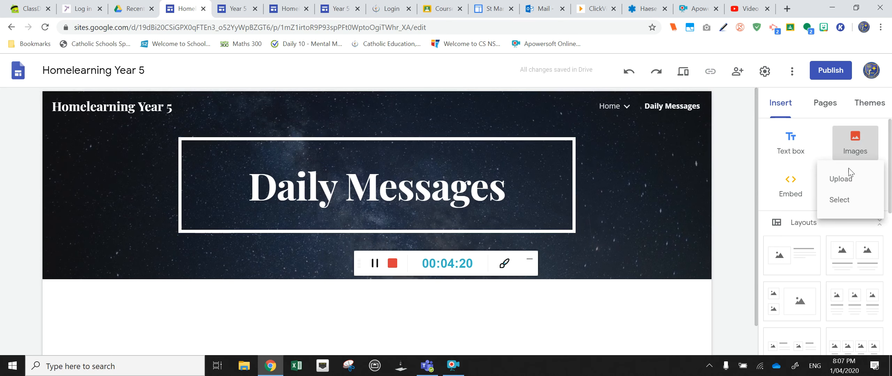
{"action": "left_click", "coordinate": [855, 182]}
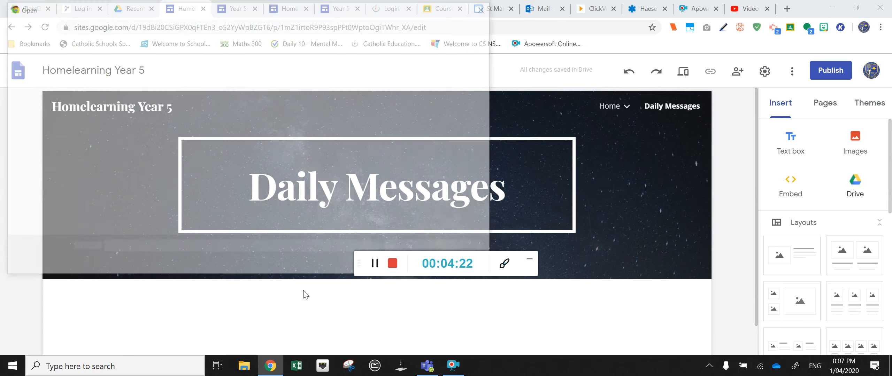
{"action": "left_click", "coordinate": [125, 91]}
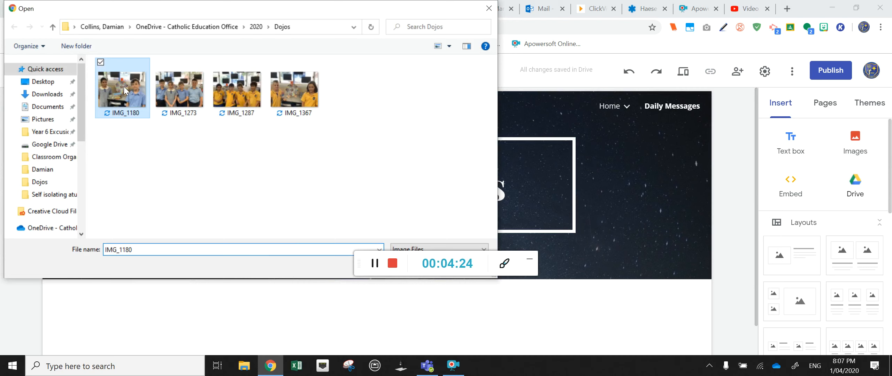
{"action": "double_click", "coordinate": [124, 92]}
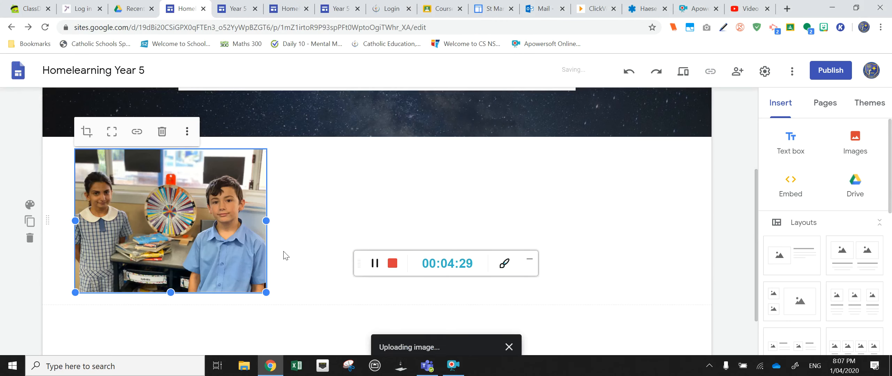
{"action": "left_click", "coordinate": [327, 183]}
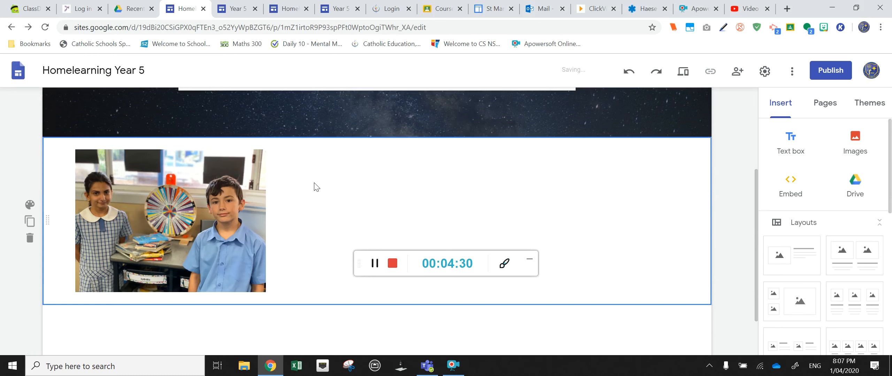
- Upload the image IMG_1273 as a second photo on the Daily Messages page
{"action": "left_click", "coordinate": [856, 145]}
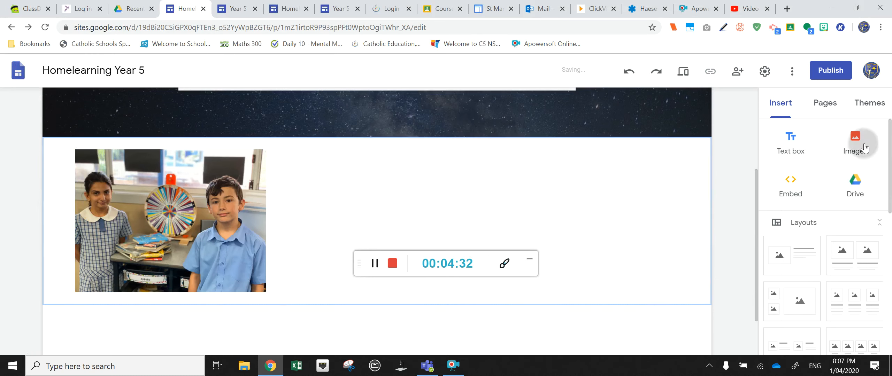
{"action": "scroll", "coordinate": [303, 181], "scroll_direction": "up", "scroll_amount": 4}
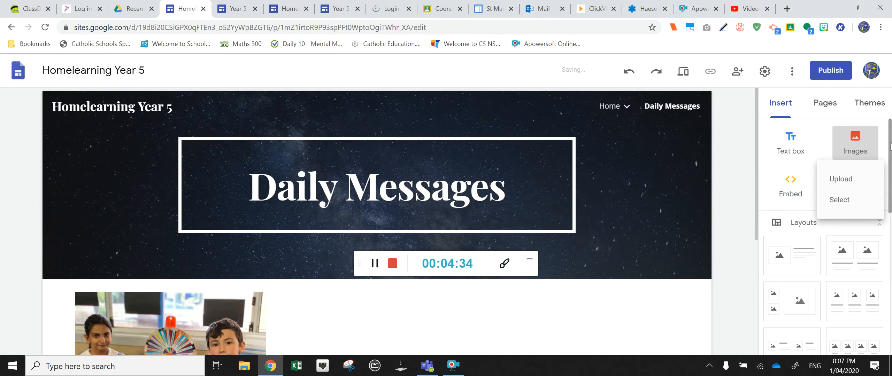
{"action": "left_click", "coordinate": [846, 179]}
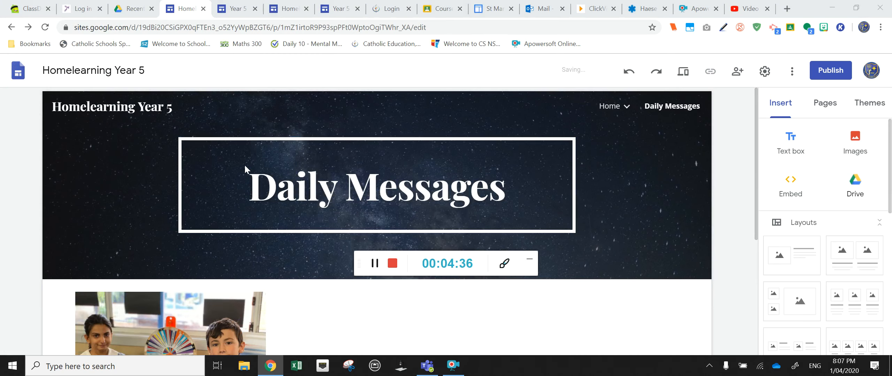
{"action": "double_click", "coordinate": [204, 91]}
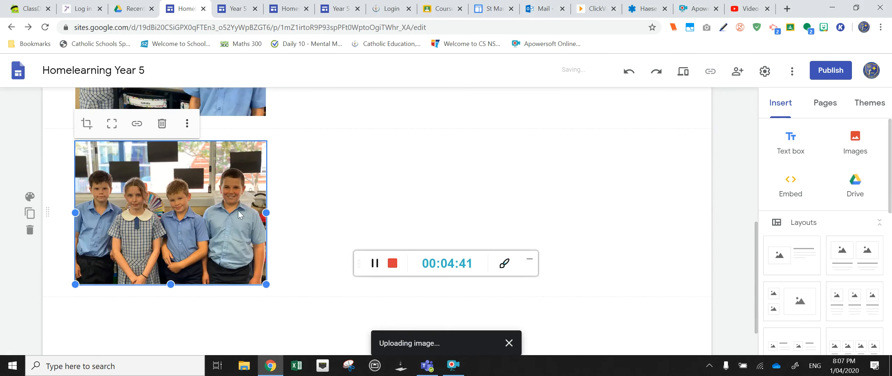
- Move the second photo into the section below the header, beside the first photo
{"action": "left_click_drag", "start_coordinate": [239, 211], "coordinate": [412, 199]}
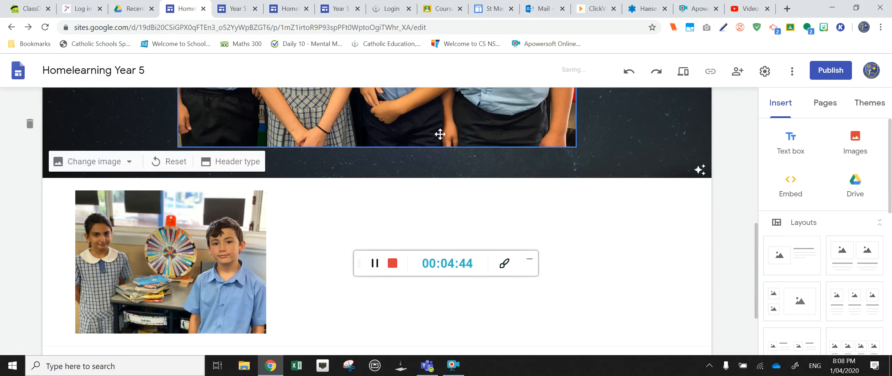
{"action": "scroll", "coordinate": [438, 209], "scroll_direction": "up", "scroll_amount": 3}
{"action": "key", "text": "ctrl+z"}
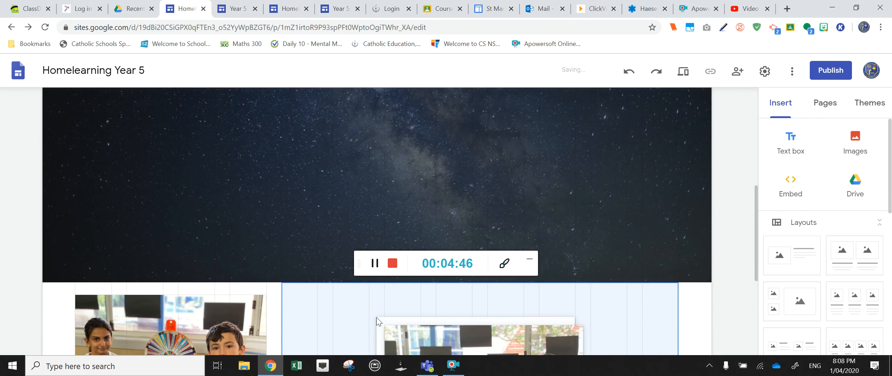
{"action": "scroll", "coordinate": [378, 297], "scroll_direction": "down", "scroll_amount": 3}
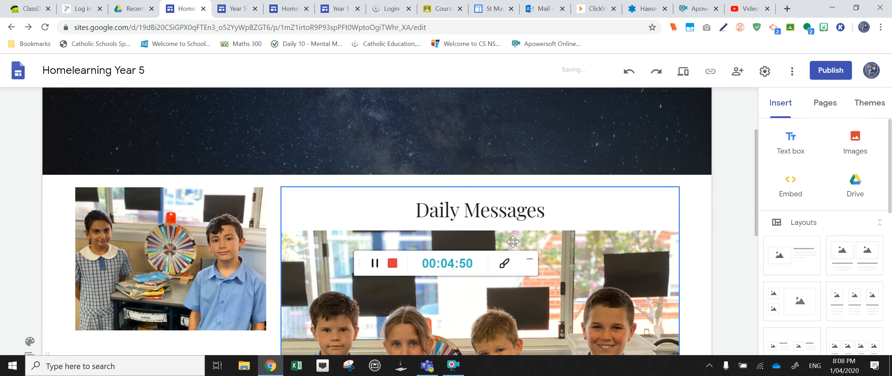
- Undo the second photo's recent moves and place it beside the first photo in the section below the header
{"action": "scroll", "coordinate": [516, 244], "scroll_direction": "down", "scroll_amount": 3}
{"action": "scroll", "coordinate": [525, 247], "scroll_direction": "up", "scroll_amount": 3}
{"action": "left_click", "coordinate": [628, 74]}
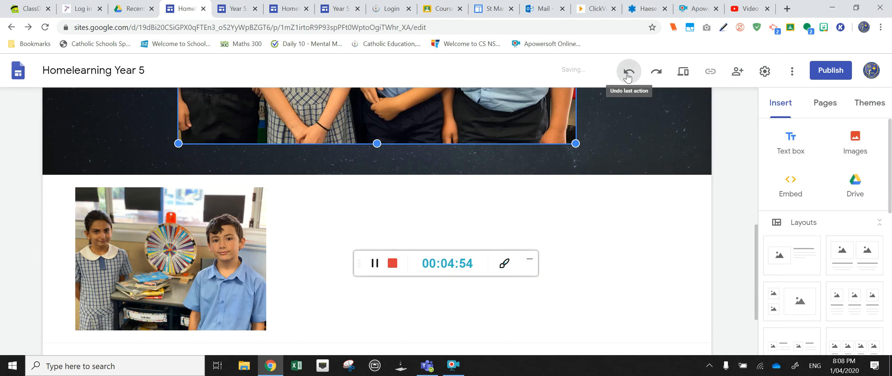
{"action": "left_click", "coordinate": [632, 75]}
{"action": "left_click", "coordinate": [632, 76]}
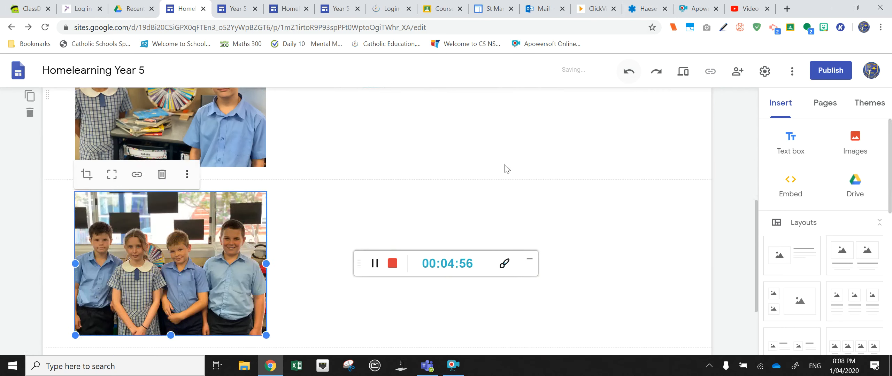
{"action": "left_click_drag", "start_coordinate": [295, 288], "coordinate": [453, 227]}
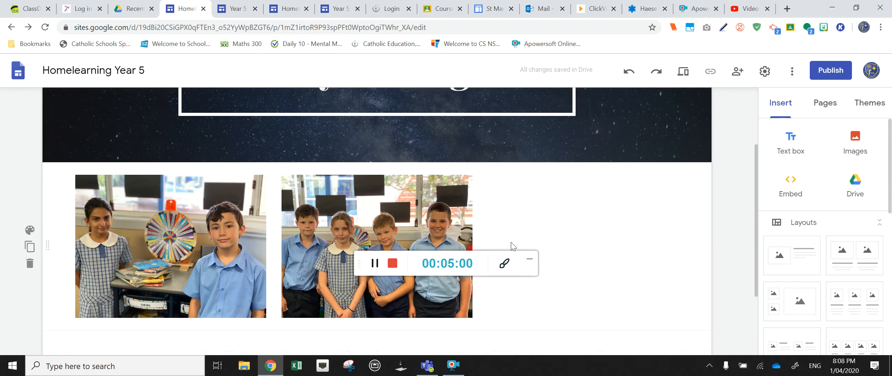
- Insert a divider below the two photos on the Daily Messages page
{"action": "scroll", "coordinate": [518, 243], "scroll_direction": "down", "scroll_amount": 2}
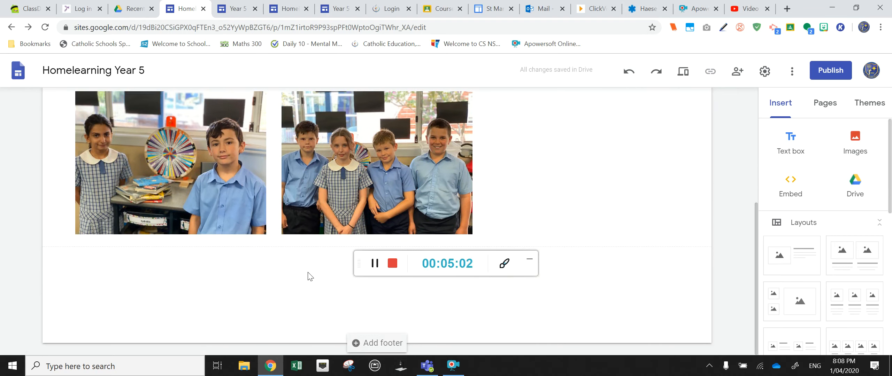
{"action": "scroll", "coordinate": [820, 234], "scroll_direction": "down", "scroll_amount": 5}
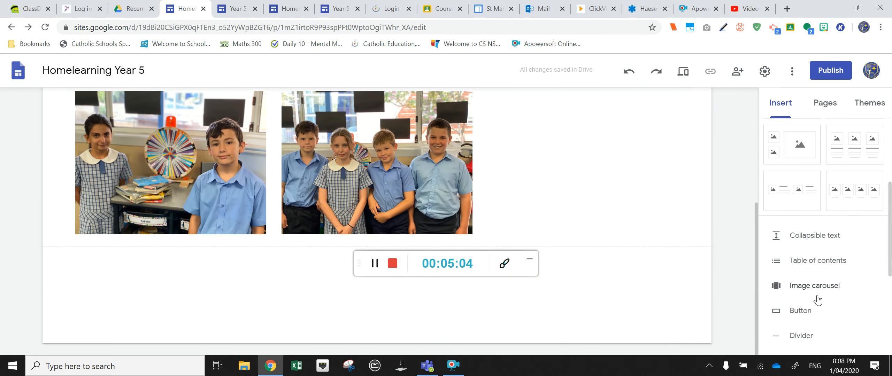
{"action": "left_click", "coordinate": [805, 337]}
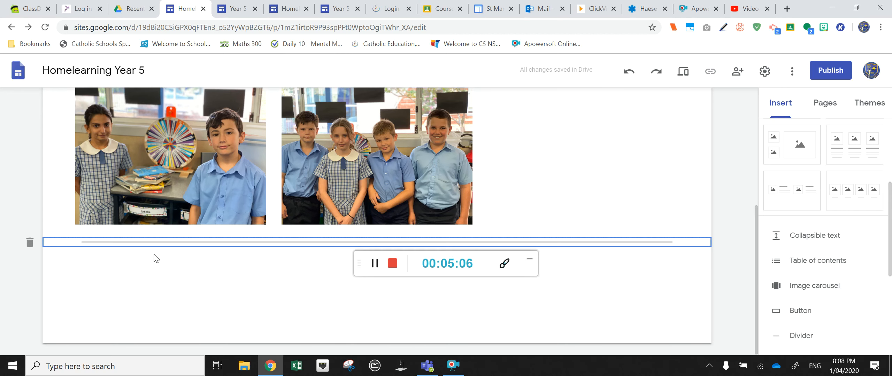
{"action": "left_click", "coordinate": [205, 259]}
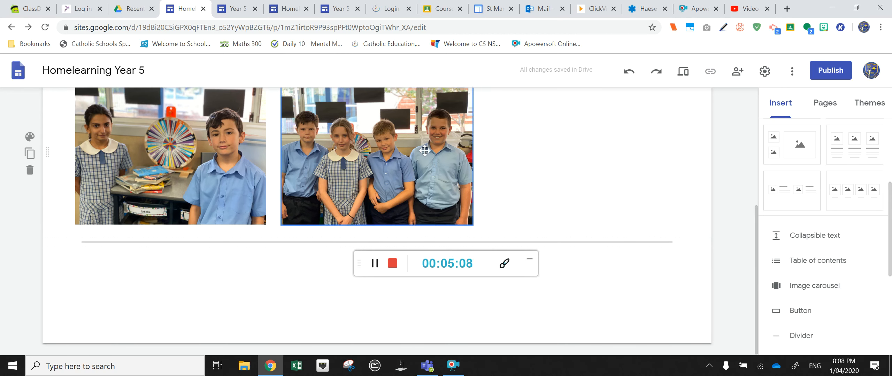
{"action": "scroll", "coordinate": [350, 246], "scroll_direction": "up", "scroll_amount": 2}
{"action": "scroll", "coordinate": [349, 246], "scroll_direction": "down", "scroll_amount": 2}
{"action": "scroll", "coordinate": [350, 247], "scroll_direction": "down", "scroll_amount": 1}
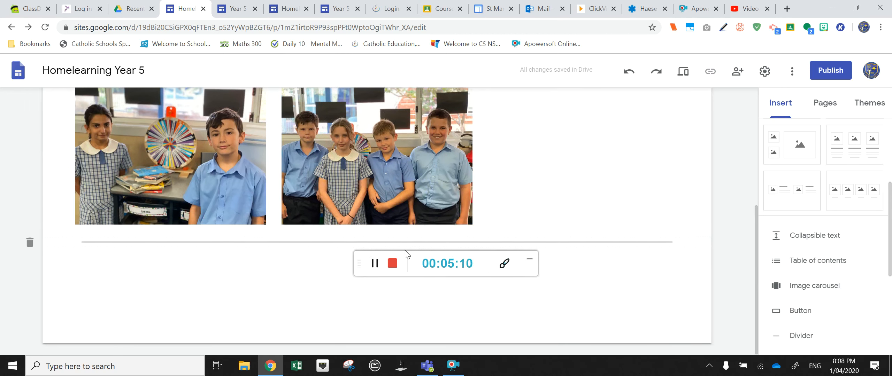
{"action": "left_click", "coordinate": [803, 310]}
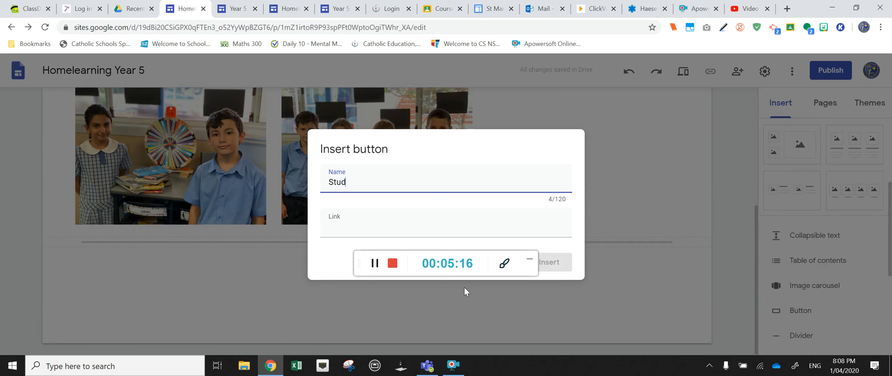
{"action": "type", "text": "Studyladder"}
{"action": "left_click", "coordinate": [347, 231]}
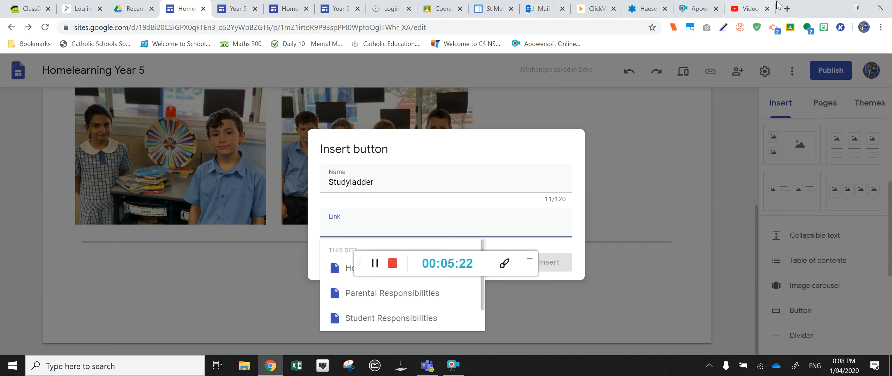
{"action": "type", "text": "www.studyladder.com"}
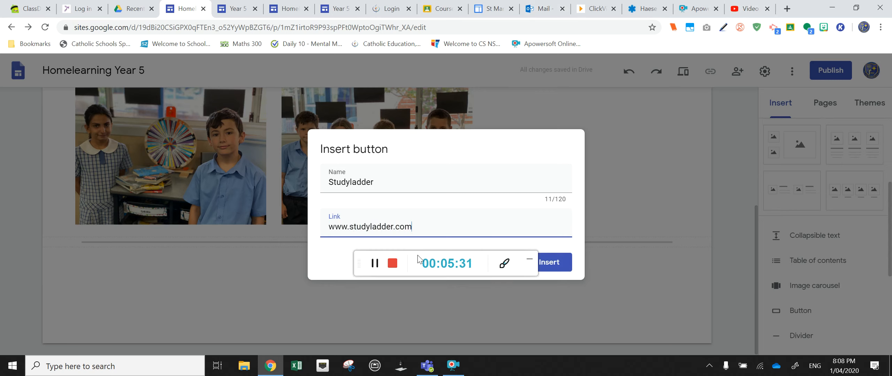
{"action": "left_click", "coordinate": [550, 262]}
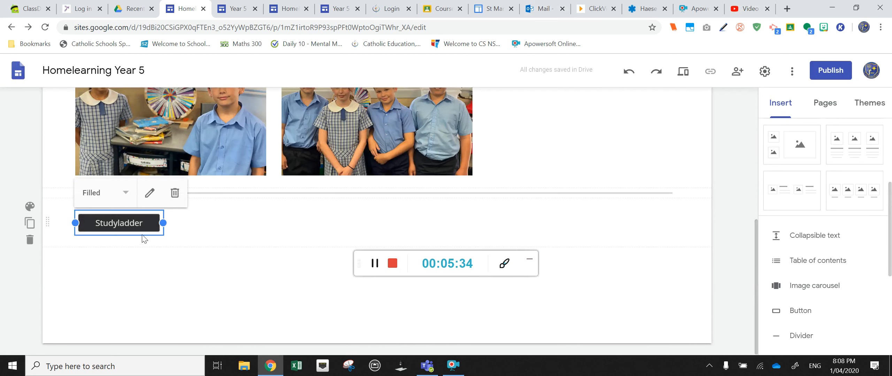
- Change the Studyladder button's style to Outlined
{"action": "left_click", "coordinate": [218, 221]}
{"action": "left_click", "coordinate": [120, 230]}
{"action": "left_click", "coordinate": [120, 230]}
{"action": "left_click", "coordinate": [121, 194]}
{"action": "left_click", "coordinate": [101, 219]}
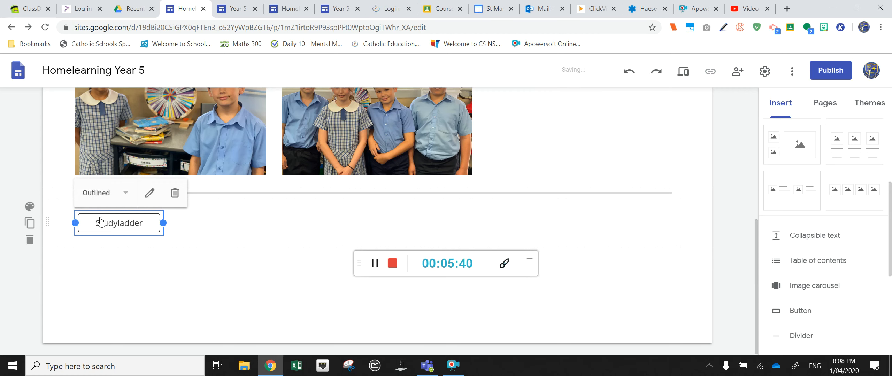
{"action": "left_click", "coordinate": [164, 241]}
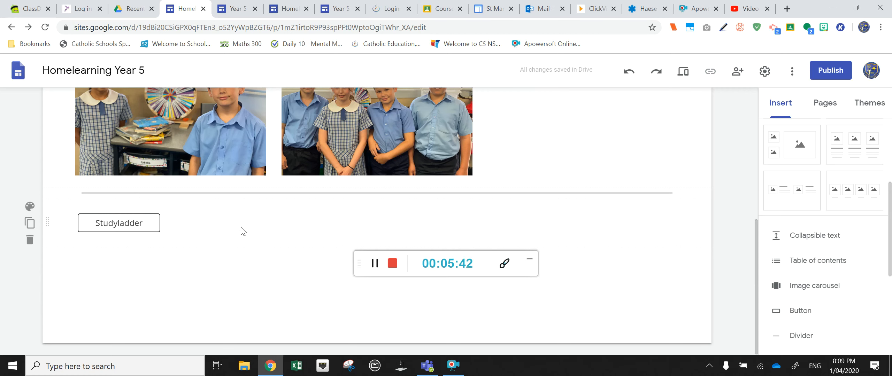
{"action": "left_click", "coordinate": [224, 228]}
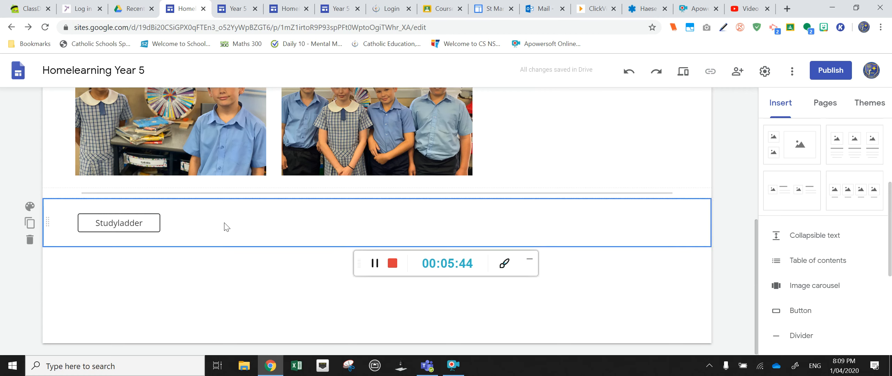
{"action": "left_click", "coordinate": [790, 313]}
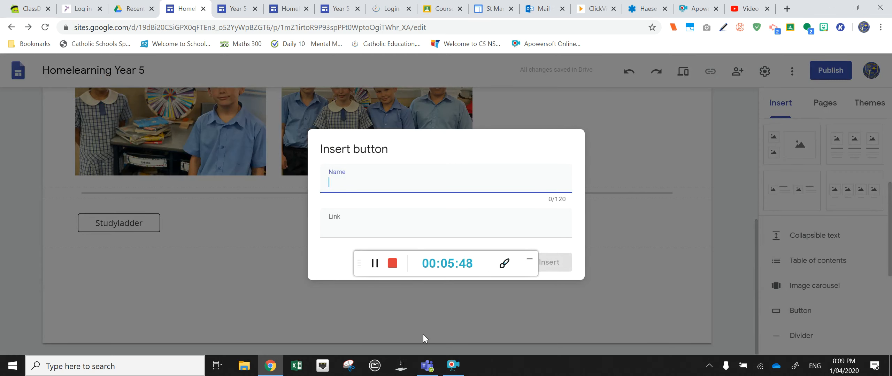
{"action": "type", "text": "und Waves"}
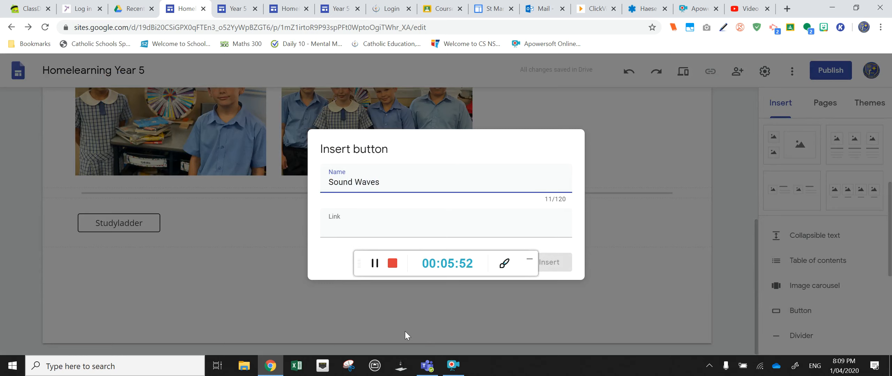
{"action": "left_click", "coordinate": [349, 221]}
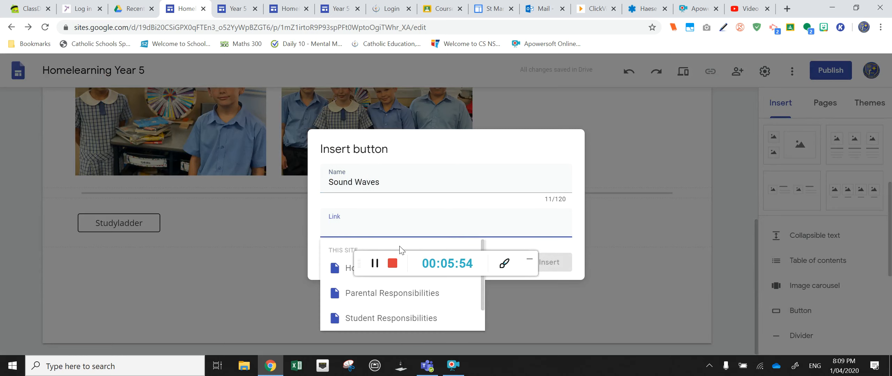
{"action": "type", "text": "www."}
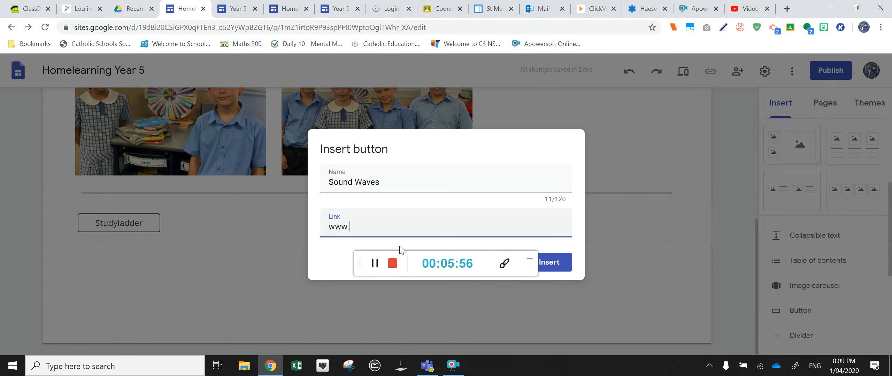
{"action": "type", "text": "soundwaves.com"}
{"action": "left_click", "coordinate": [555, 263]}
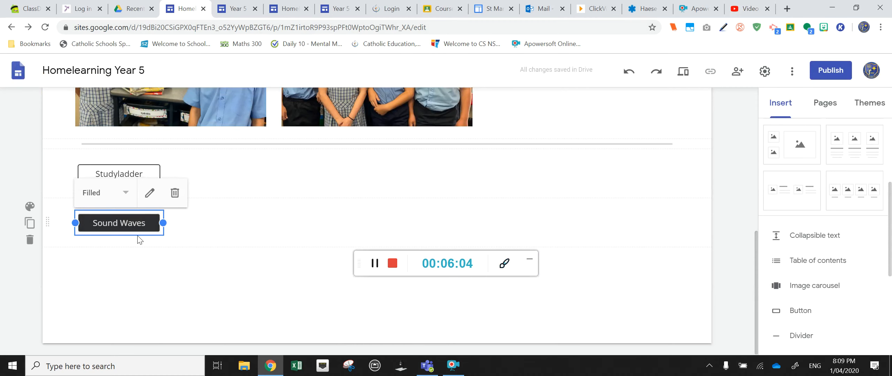
- Move the Sound Waves button beside the Studyladder button and insert a divider below the two buttons
{"action": "left_click_drag", "start_coordinate": [140, 223], "coordinate": [207, 178]}
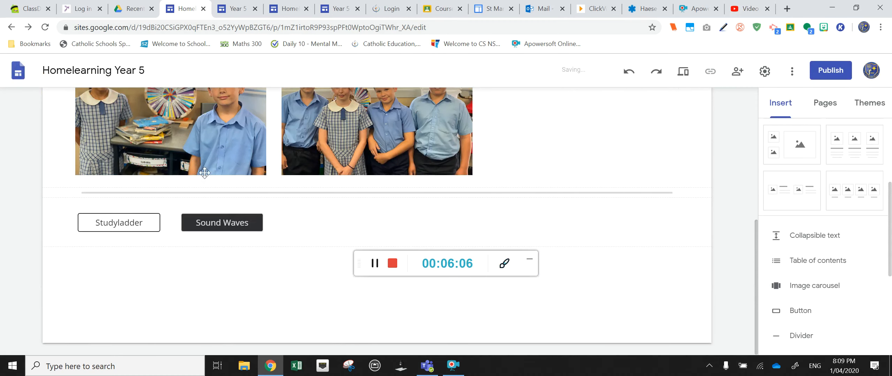
{"action": "left_click", "coordinate": [308, 230]}
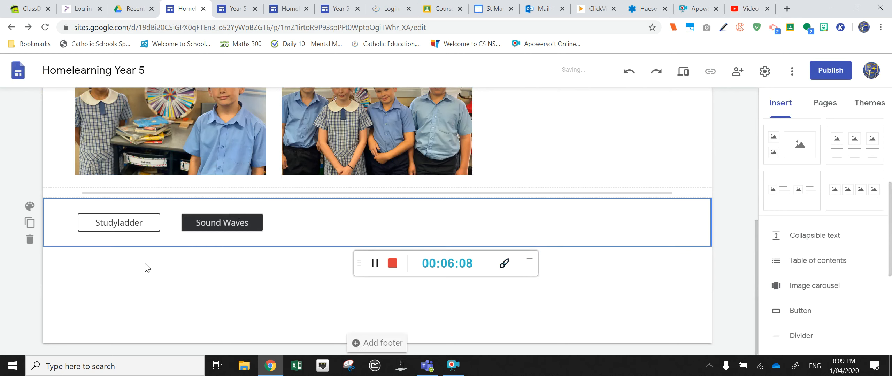
{"action": "left_click", "coordinate": [239, 279]}
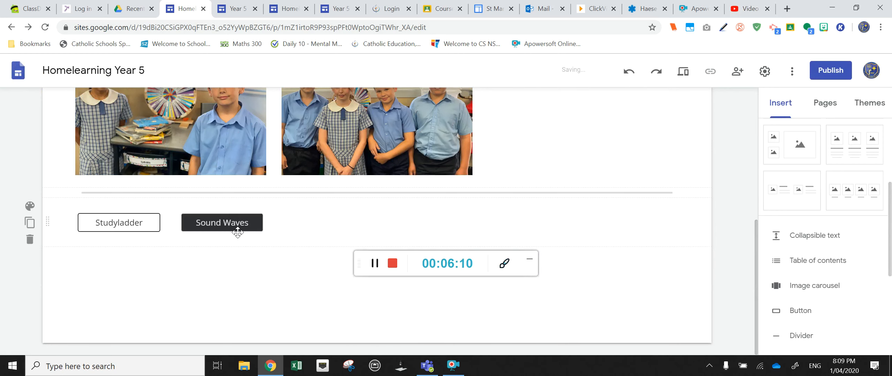
{"action": "left_click", "coordinate": [803, 336]}
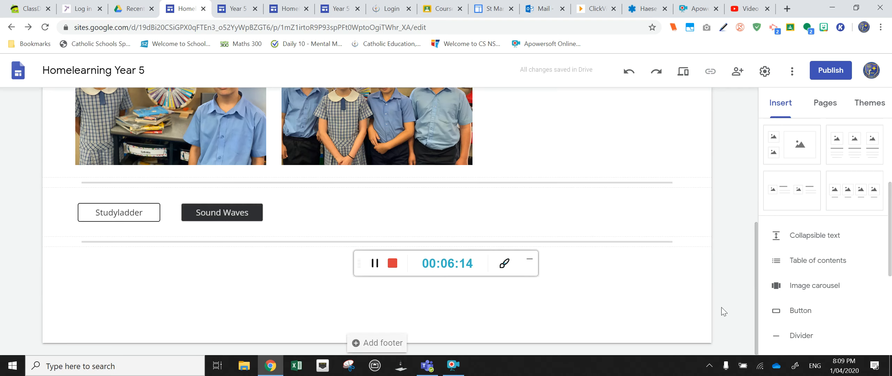
{"action": "left_click", "coordinate": [787, 318]}
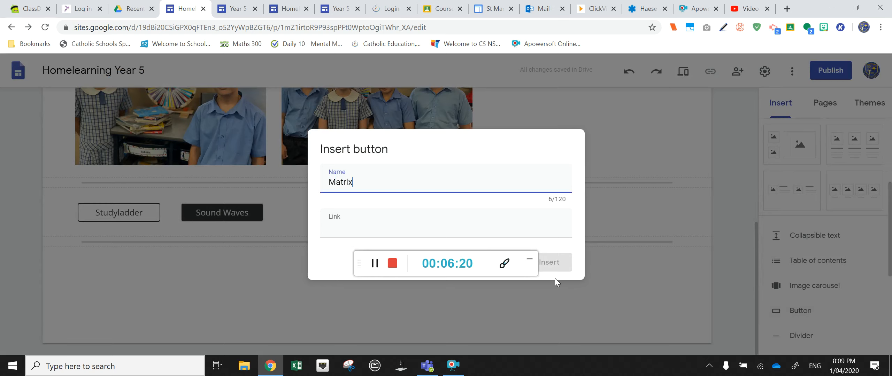
{"action": "left_click", "coordinate": [588, 308]}
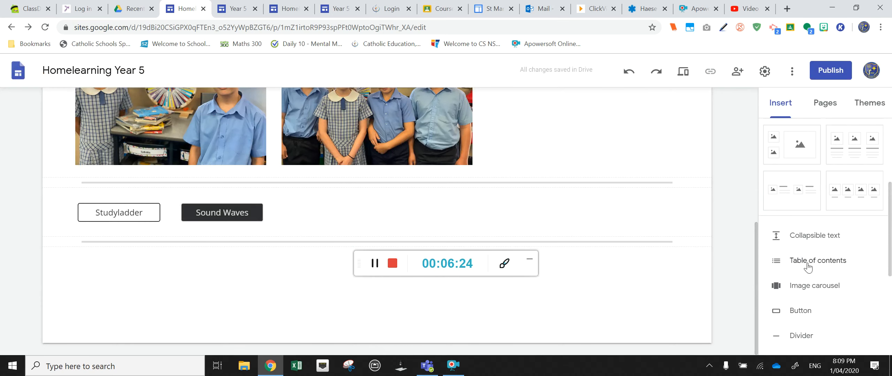
{"action": "left_click", "coordinate": [799, 312]}
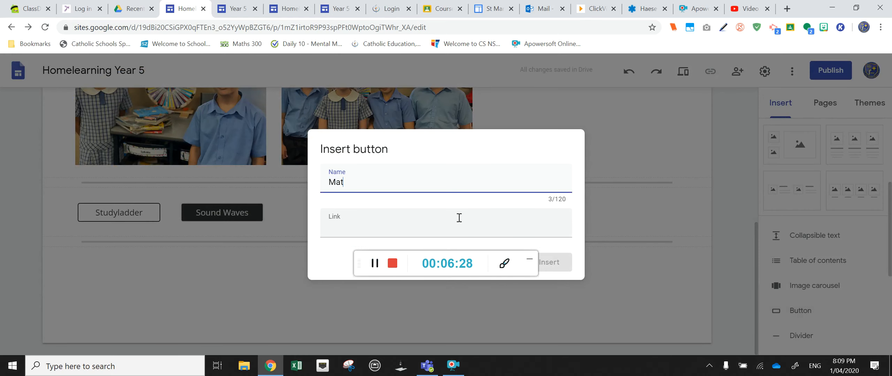
{"action": "left_click", "coordinate": [382, 233]}
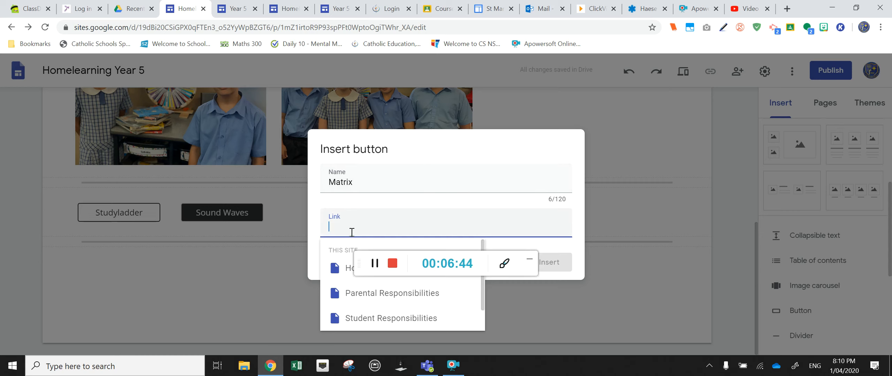
{"action": "type", "text": "www"}
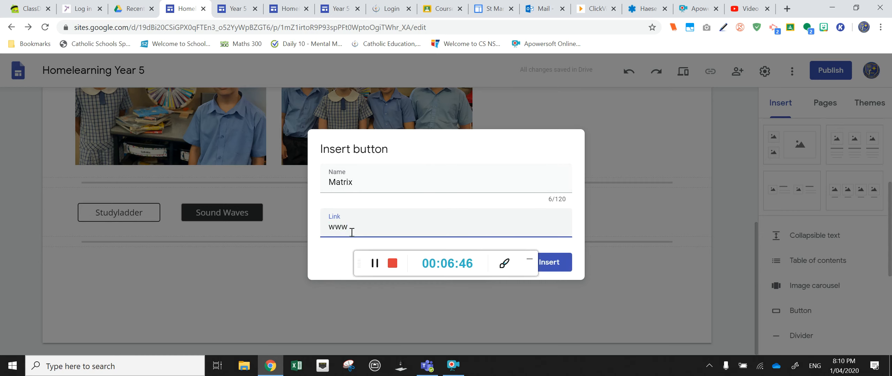
{"action": "type", "text": ".shareablelink.com"}
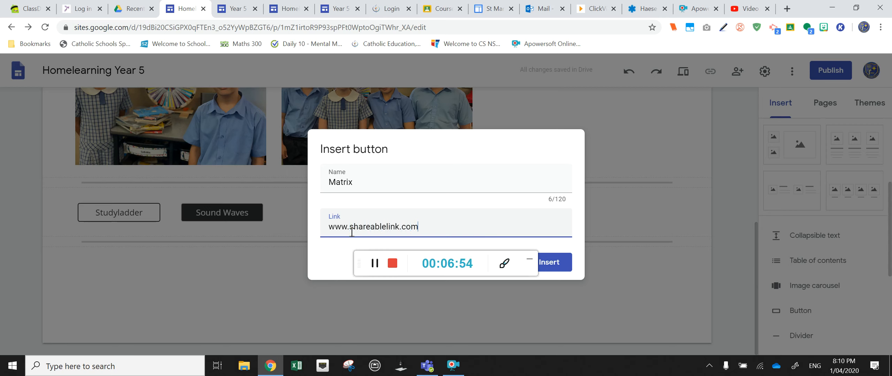
{"action": "left_click", "coordinate": [555, 264]}
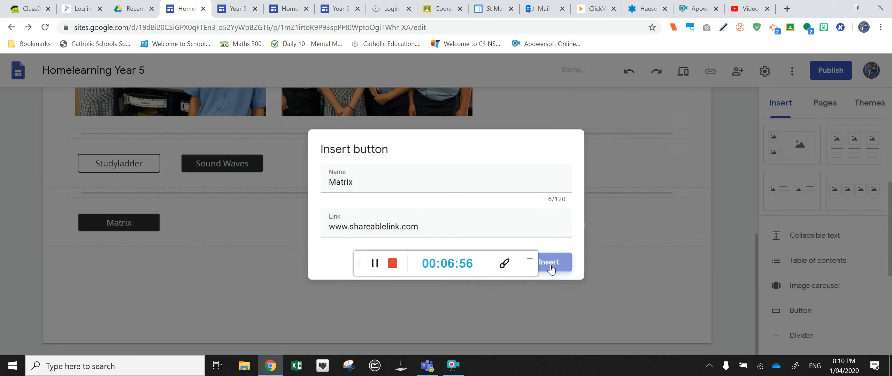
{"action": "scroll", "coordinate": [161, 258], "scroll_direction": "down", "scroll_amount": 1}
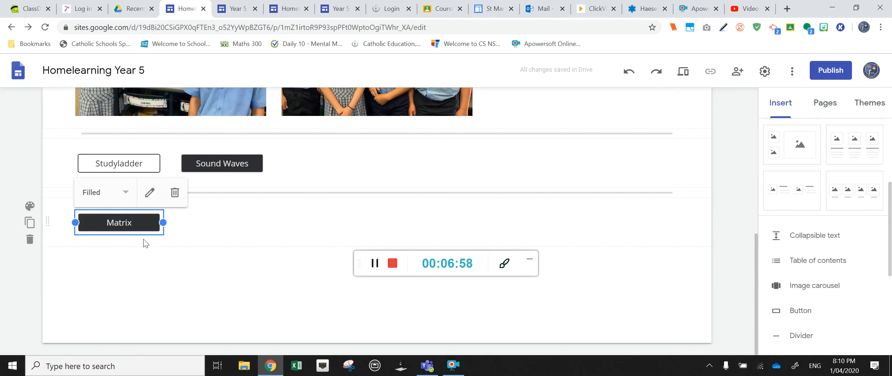
{"action": "left_click", "coordinate": [158, 271]}
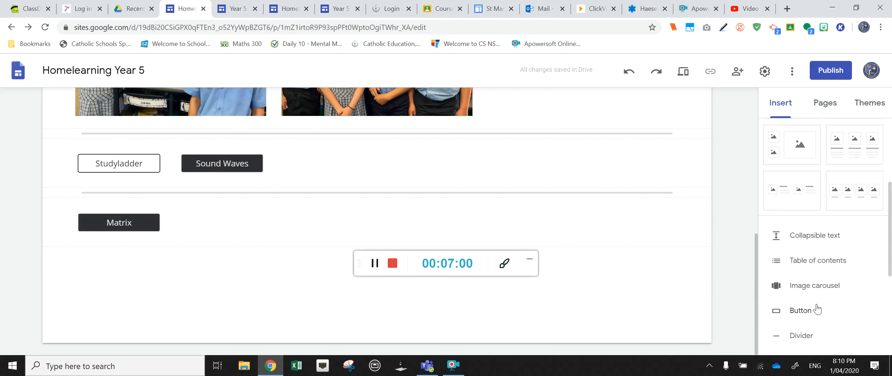
- Look at the image carousel's insertion dialog without adding any images
{"action": "left_click", "coordinate": [802, 286]}
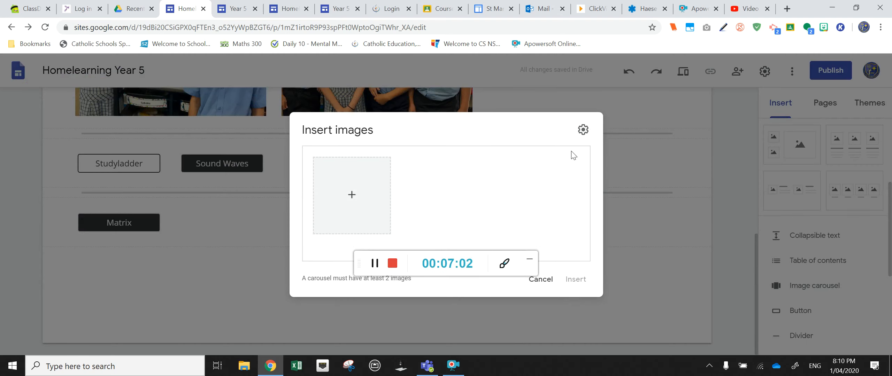
{"action": "left_click", "coordinate": [536, 283]}
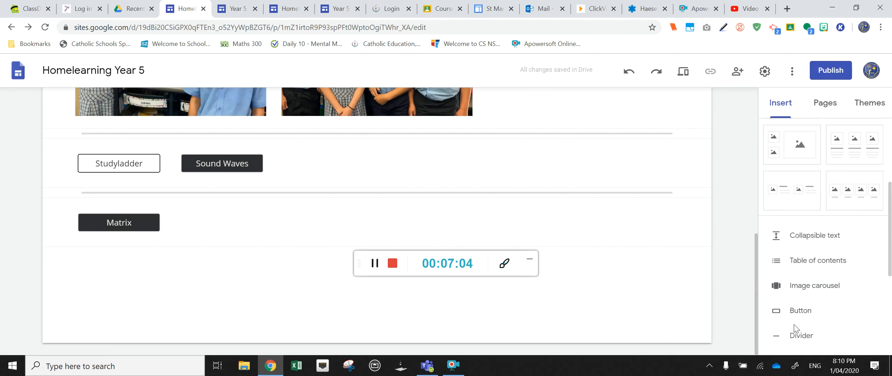
- Insert a divider below the Matrix button and upload photo IMG_1180 from the Dojos folder into a new image carousel
{"action": "left_click", "coordinate": [800, 336]}
{"action": "left_click", "coordinate": [182, 285]}
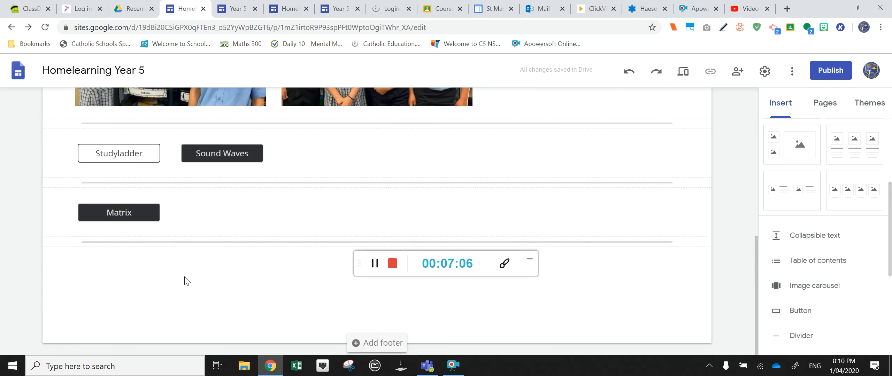
{"action": "left_click", "coordinate": [816, 292]}
{"action": "left_click", "coordinate": [352, 193]}
{"action": "left_click", "coordinate": [372, 218]}
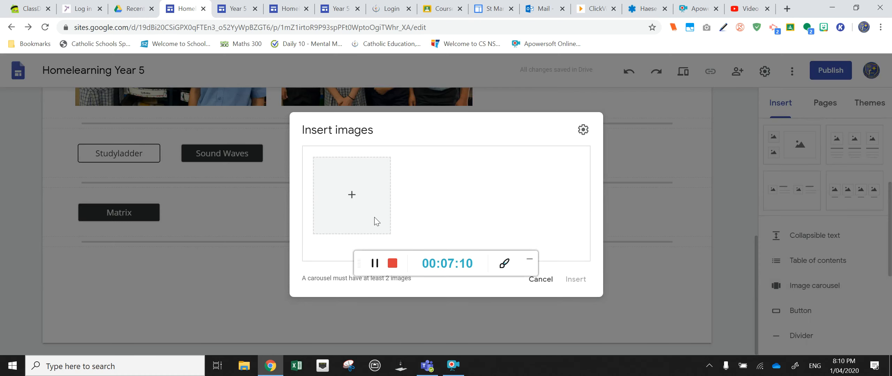
{"action": "double_click", "coordinate": [134, 80]}
- Upload photos IMG_1273 and IMG_1287 from the Dojos folder into the new image carousel
{"action": "left_click", "coordinate": [359, 195]}
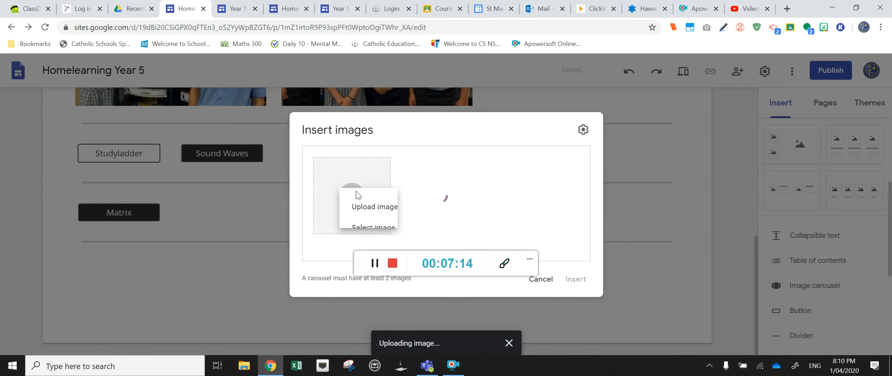
{"action": "left_click", "coordinate": [356, 214]}
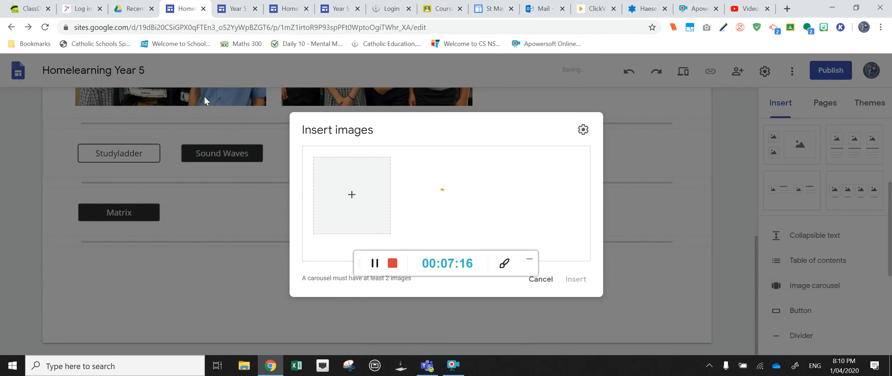
{"action": "left_click", "coordinate": [190, 77]}
{"action": "left_click", "coordinate": [189, 77]}
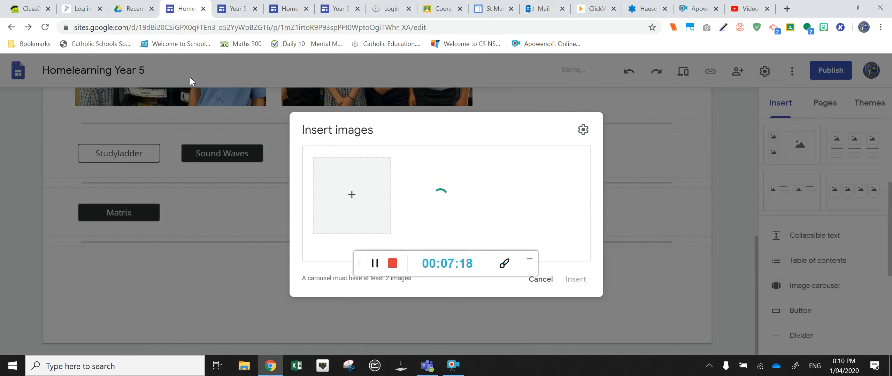
{"action": "left_click", "coordinate": [353, 196]}
{"action": "left_click", "coordinate": [366, 213]}
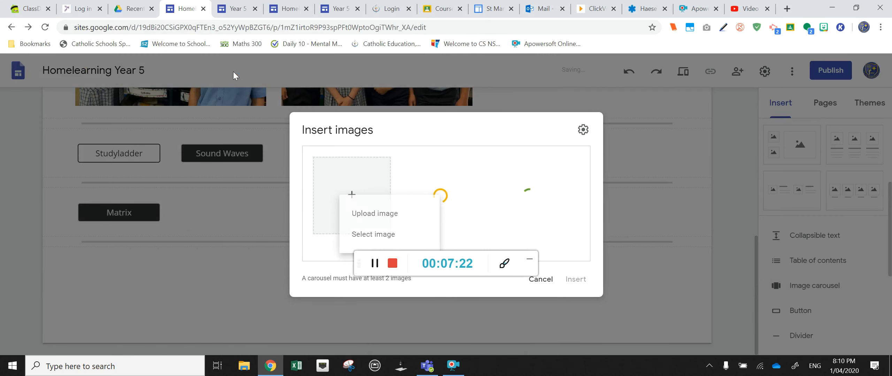
{"action": "left_click", "coordinate": [234, 95]}
{"action": "double_click", "coordinate": [233, 98]}
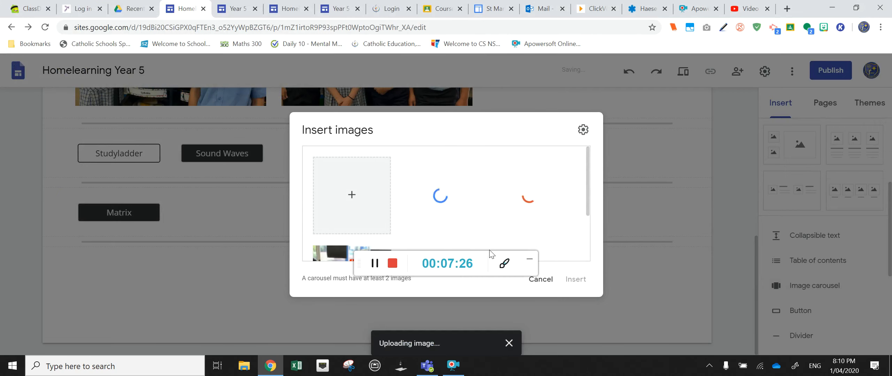
- Upload the fourth photo from the Dojos folder and insert the image carousel below the last divider
{"action": "left_click", "coordinate": [353, 196]}
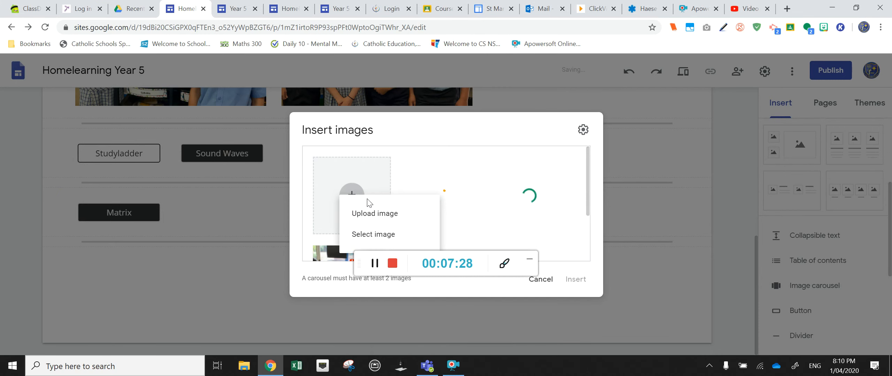
{"action": "left_click", "coordinate": [401, 218]}
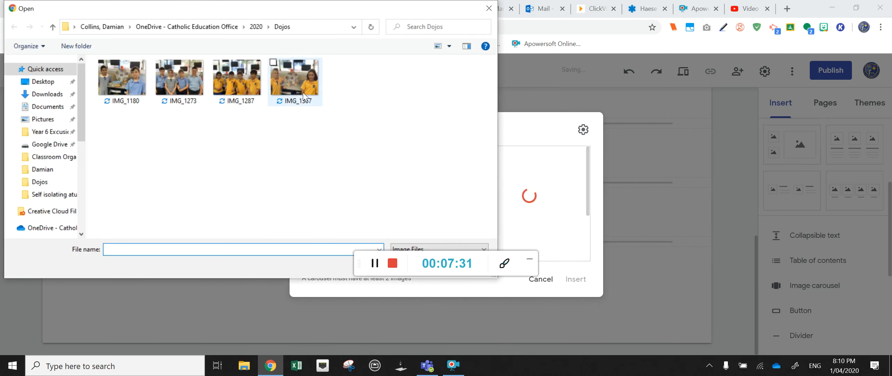
{"action": "double_click", "coordinate": [301, 91]}
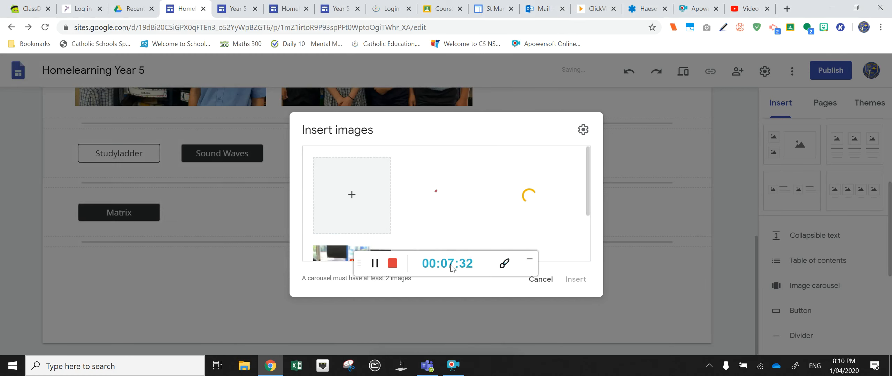
{"action": "scroll", "coordinate": [488, 173], "scroll_direction": "down", "scroll_amount": 3}
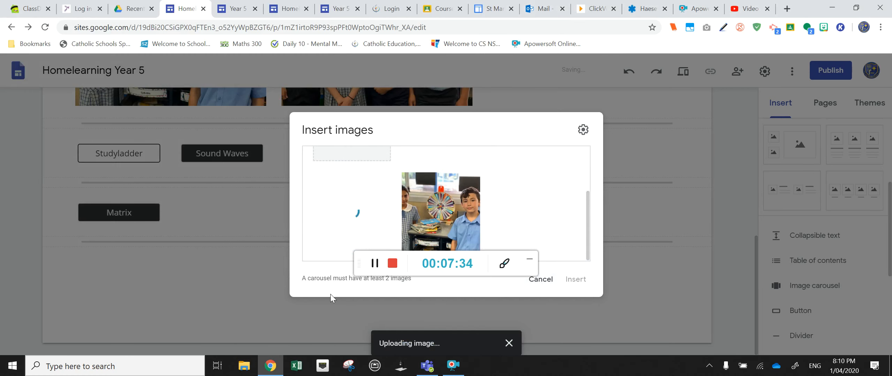
{"action": "scroll", "coordinate": [540, 189], "scroll_direction": "up", "scroll_amount": 3}
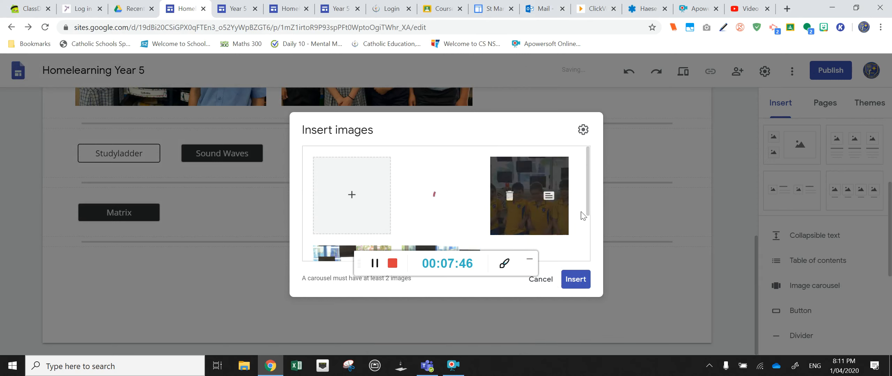
{"action": "mouse_move", "coordinate": [556, 212]}
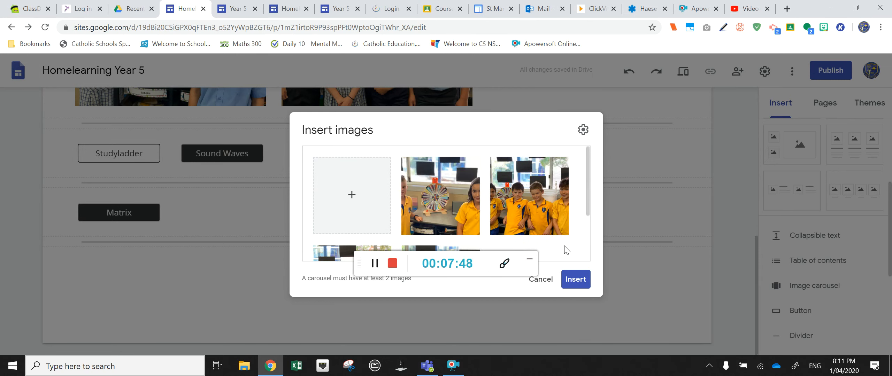
{"action": "left_click", "coordinate": [574, 281]}
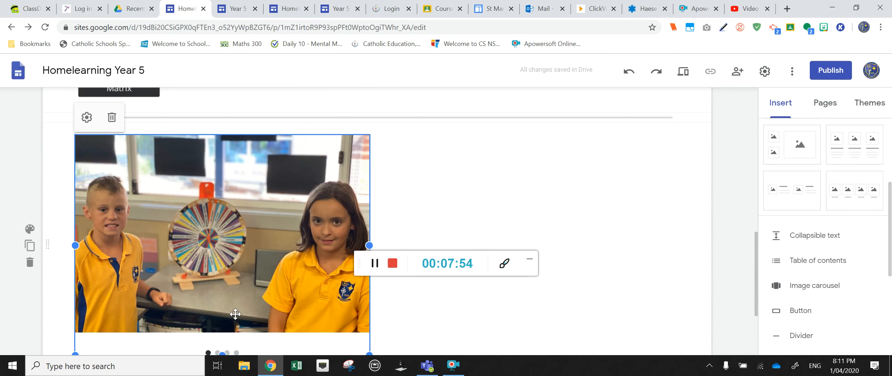
- Preview the Daily Messages page at large-screen size and examine its photos, dividers and buttons
{"action": "scroll", "coordinate": [240, 309], "scroll_direction": "down", "scroll_amount": 2}
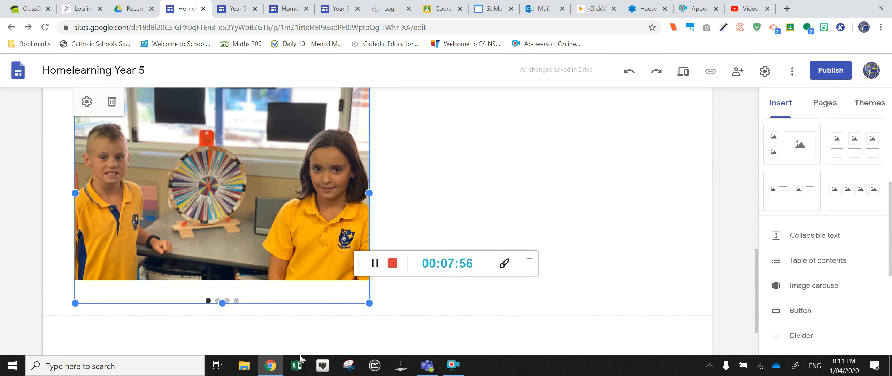
{"action": "left_click", "coordinate": [324, 328]}
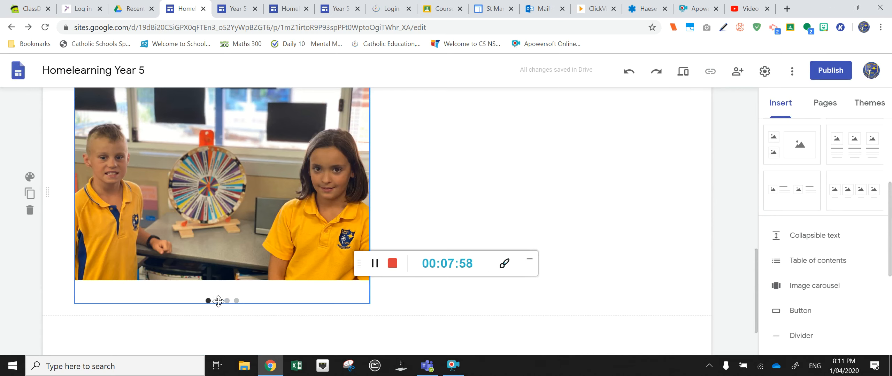
{"action": "scroll", "coordinate": [605, 137], "scroll_direction": "up", "scroll_amount": 4}
{"action": "left_click", "coordinate": [684, 72]}
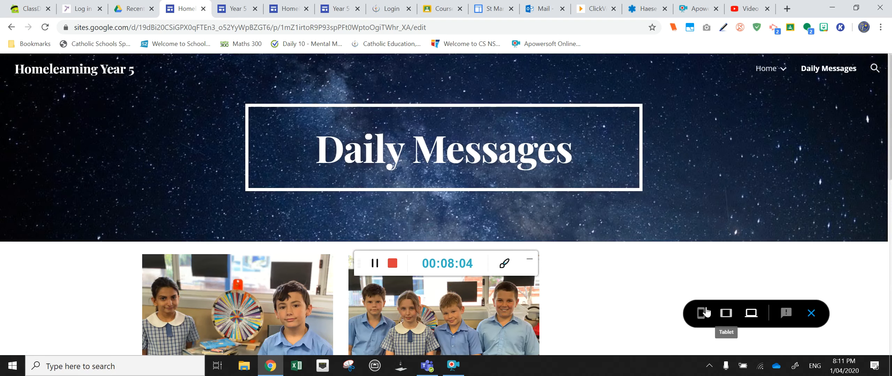
{"action": "scroll", "coordinate": [578, 255], "scroll_direction": "down", "scroll_amount": 4}
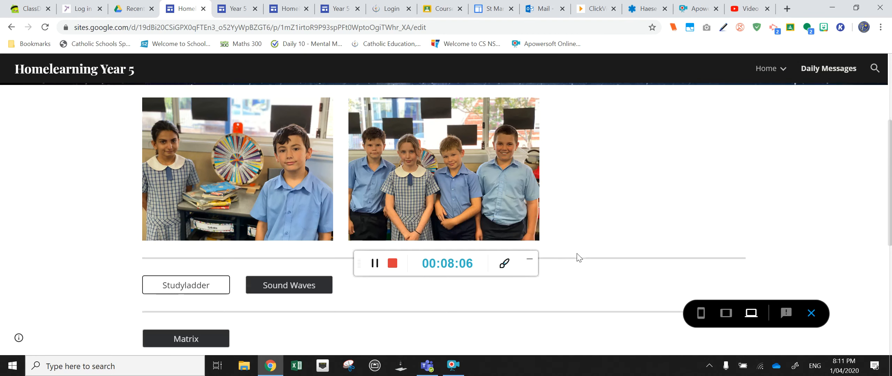
{"action": "scroll", "coordinate": [578, 256], "scroll_direction": "down", "scroll_amount": 2}
{"action": "scroll", "coordinate": [578, 257], "scroll_direction": "up", "scroll_amount": 4}
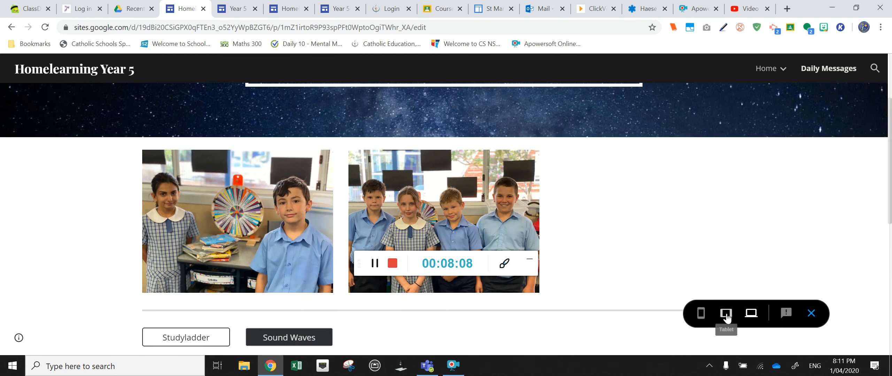
- Preview the Daily Messages page at tablet size and examine how its layout adapts
{"action": "left_click", "coordinate": [727, 314]}
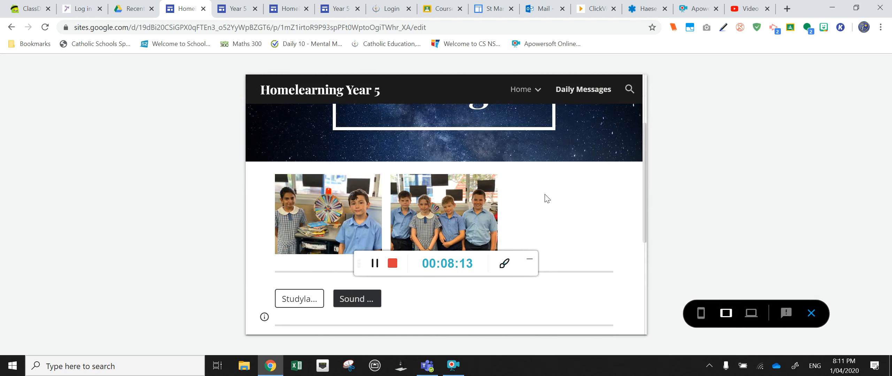
{"action": "scroll", "coordinate": [543, 199], "scroll_direction": "up", "scroll_amount": 3}
{"action": "scroll", "coordinate": [544, 203], "scroll_direction": "down", "scroll_amount": 5}
{"action": "scroll", "coordinate": [542, 204], "scroll_direction": "down", "scroll_amount": 3}
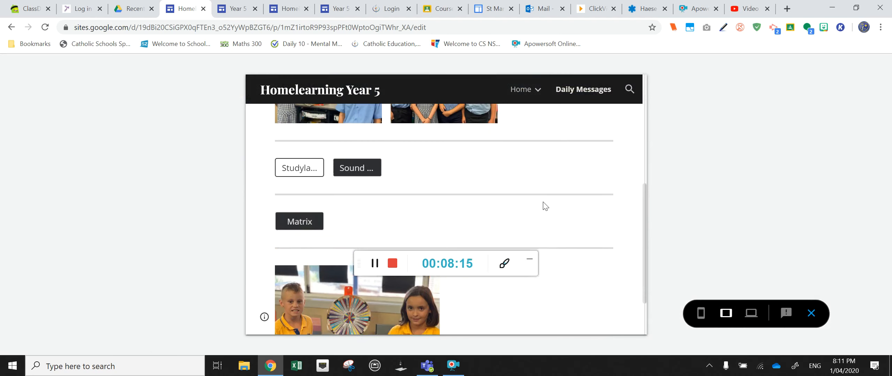
{"action": "scroll", "coordinate": [543, 203], "scroll_direction": "up", "scroll_amount": 5}
- Browse the carousel's photos in the large-screen preview and return to editing the page
{"action": "left_click", "coordinate": [751, 321]}
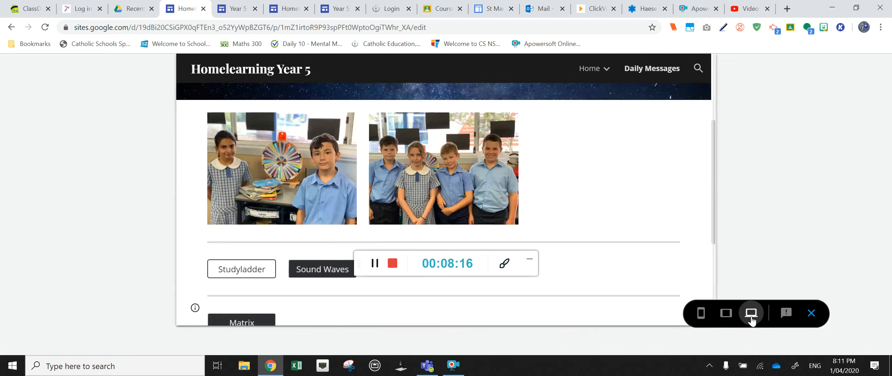
{"action": "scroll", "coordinate": [515, 248], "scroll_direction": "down", "scroll_amount": 8}
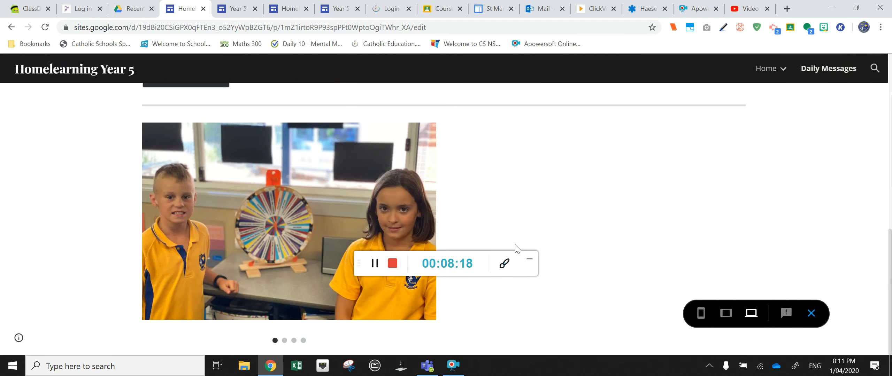
{"action": "scroll", "coordinate": [417, 207], "scroll_direction": "up", "scroll_amount": 2}
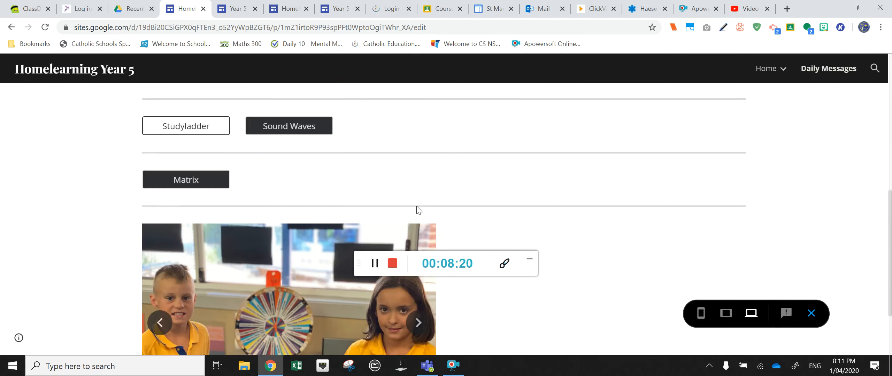
{"action": "scroll", "coordinate": [435, 215], "scroll_direction": "down", "scroll_amount": 2}
{"action": "left_click", "coordinate": [418, 222]}
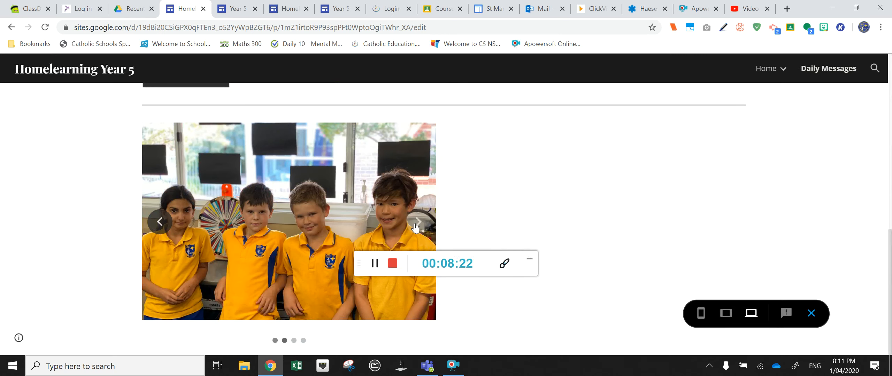
{"action": "left_click", "coordinate": [418, 222]}
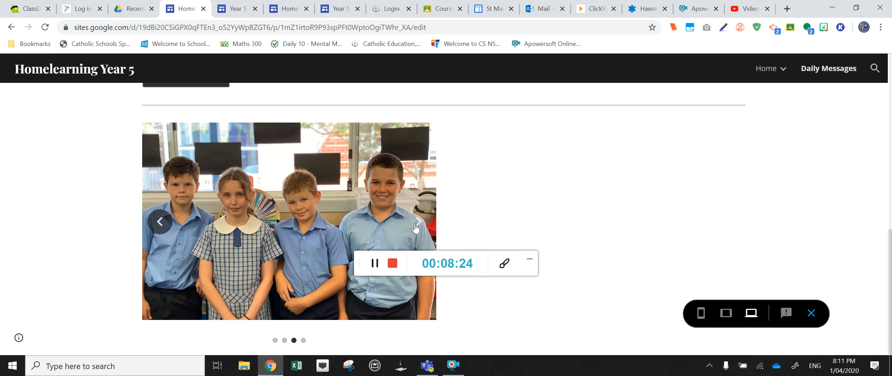
{"action": "left_click", "coordinate": [418, 221]}
{"action": "left_click", "coordinate": [418, 222]}
{"action": "scroll", "coordinate": [416, 228], "scroll_direction": "up", "scroll_amount": 6}
{"action": "scroll", "coordinate": [417, 227], "scroll_direction": "up", "scroll_amount": 6}
{"action": "scroll", "coordinate": [414, 223], "scroll_direction": "down", "scroll_amount": 7}
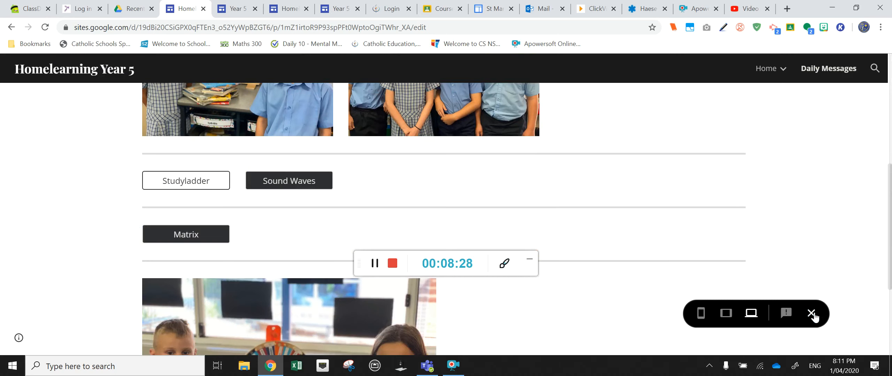
{"action": "left_click", "coordinate": [812, 314]}
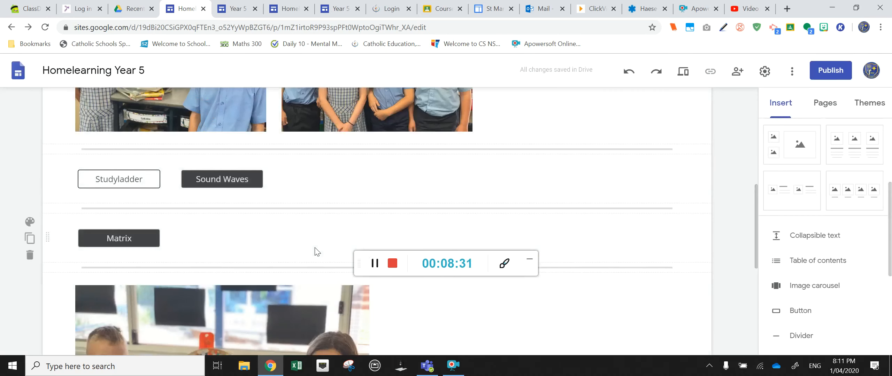
- Set the background of the image carousel's section to Emphasis 1
{"action": "scroll", "coordinate": [314, 252], "scroll_direction": "down", "scroll_amount": 2}
{"action": "left_click", "coordinate": [292, 262]}
{"action": "scroll", "coordinate": [38, 313], "scroll_direction": "down", "scroll_amount": 2}
{"action": "scroll", "coordinate": [124, 258], "scroll_direction": "up", "scroll_amount": 1}
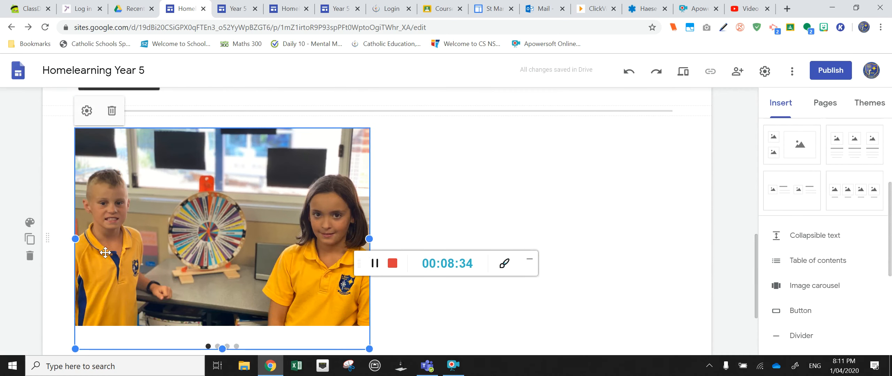
{"action": "left_click", "coordinate": [31, 225]}
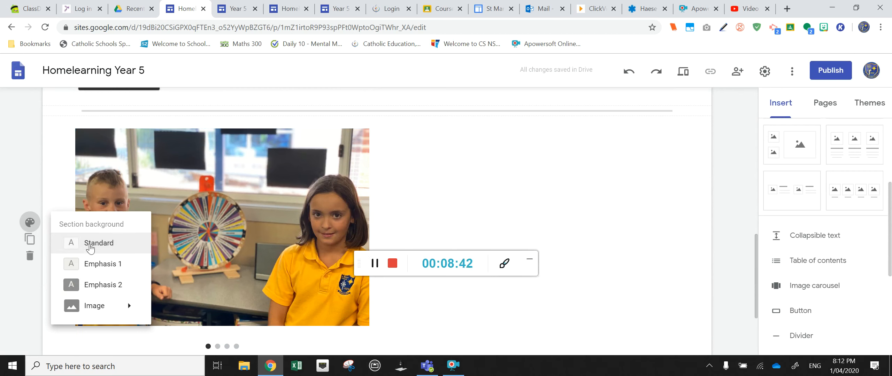
{"action": "left_click", "coordinate": [96, 264]}
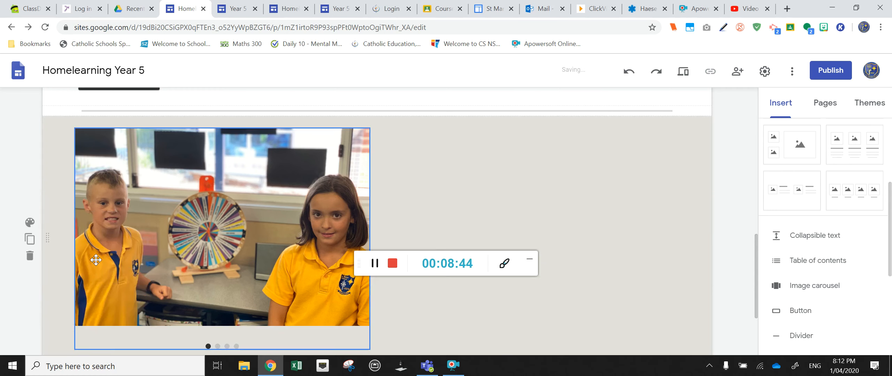
{"action": "scroll", "coordinate": [119, 259], "scroll_direction": "down", "scroll_amount": 1}
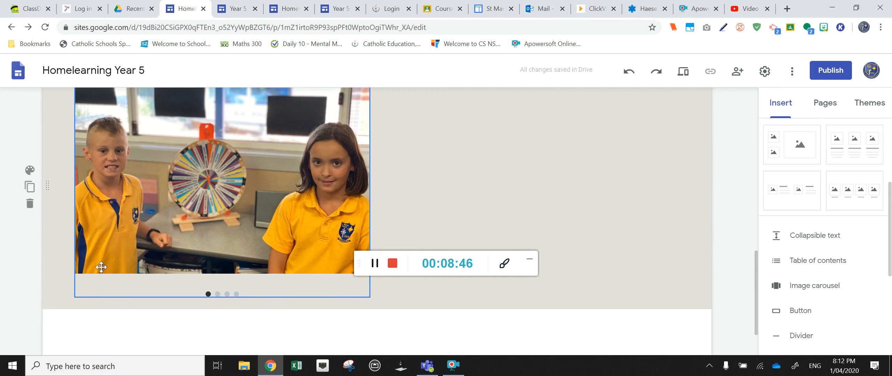
{"action": "scroll", "coordinate": [546, 177], "scroll_direction": "up", "scroll_amount": 1}
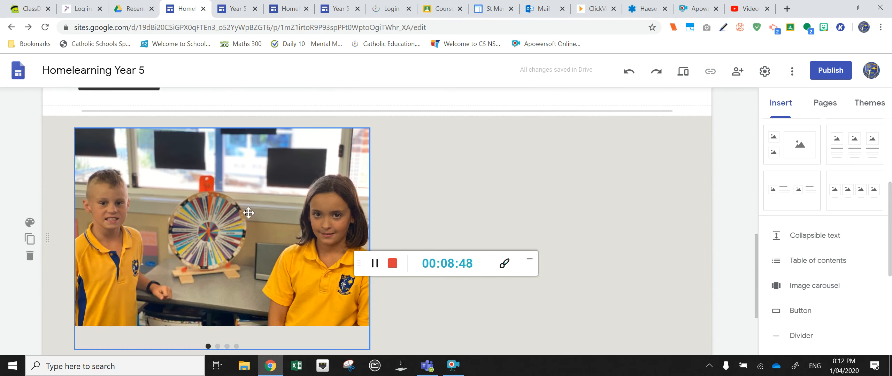
- Turn on auto-start for the Daily Messages image carousel and set its transition speed to Fast
{"action": "left_click", "coordinate": [224, 223]}
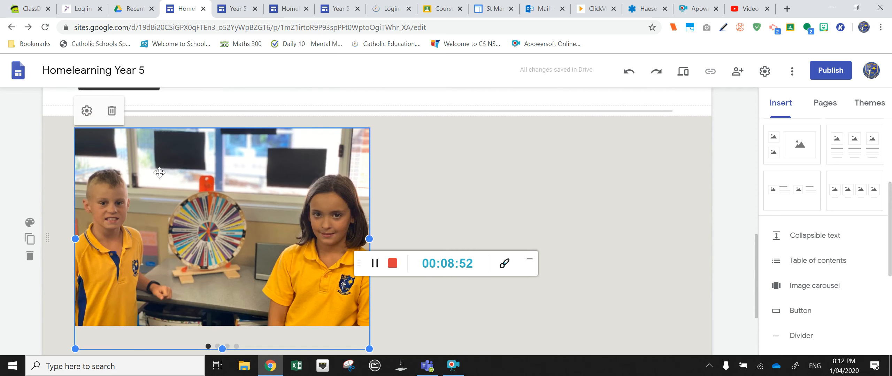
{"action": "left_click", "coordinate": [86, 111]}
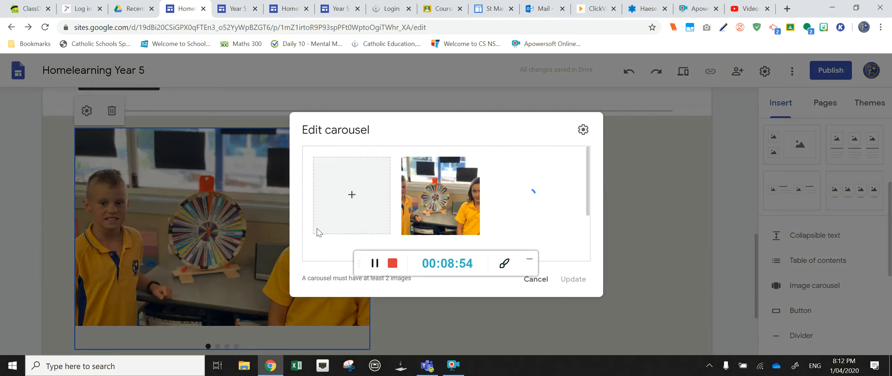
{"action": "scroll", "coordinate": [446, 215], "scroll_direction": "down", "scroll_amount": 2}
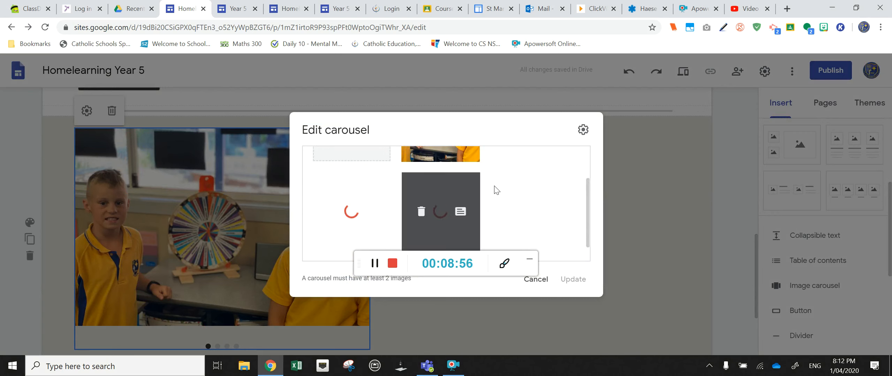
{"action": "scroll", "coordinate": [495, 191], "scroll_direction": "up", "scroll_amount": 2}
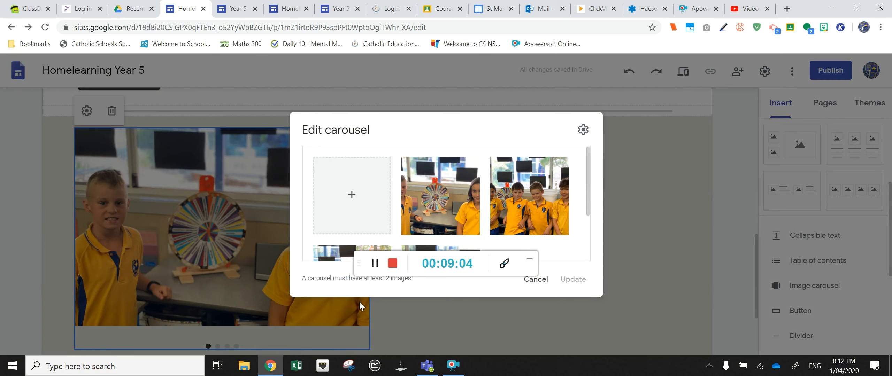
{"action": "mouse_move", "coordinate": [521, 175]}
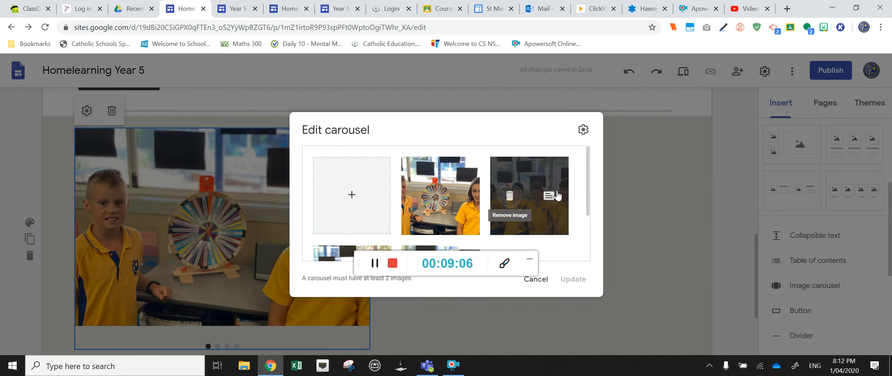
{"action": "left_click", "coordinate": [582, 131]}
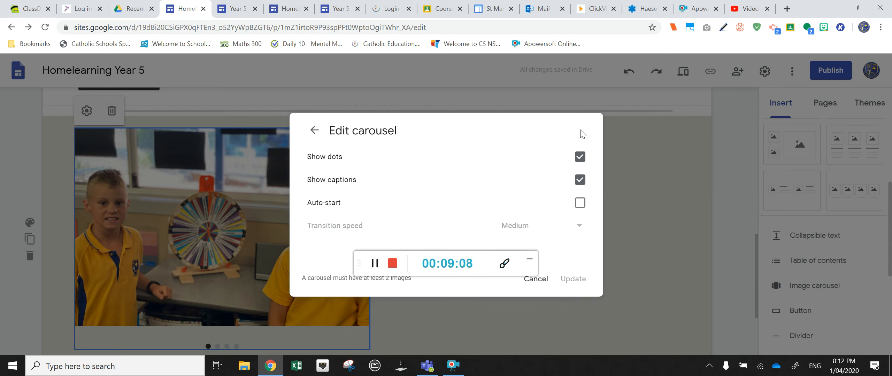
{"action": "left_click", "coordinate": [582, 205]}
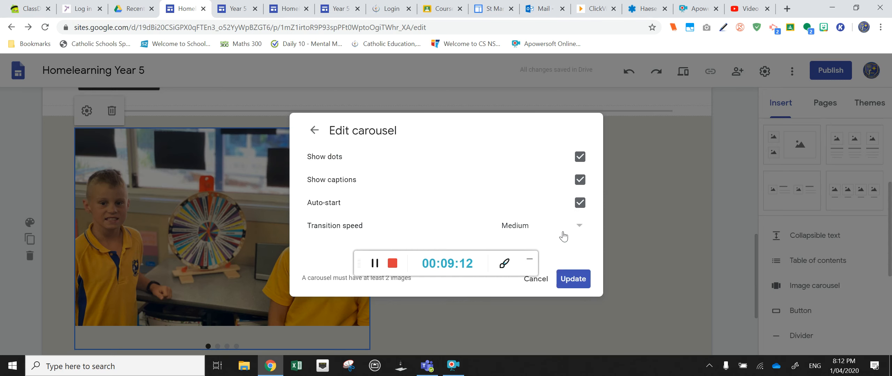
{"action": "left_click", "coordinate": [580, 228]}
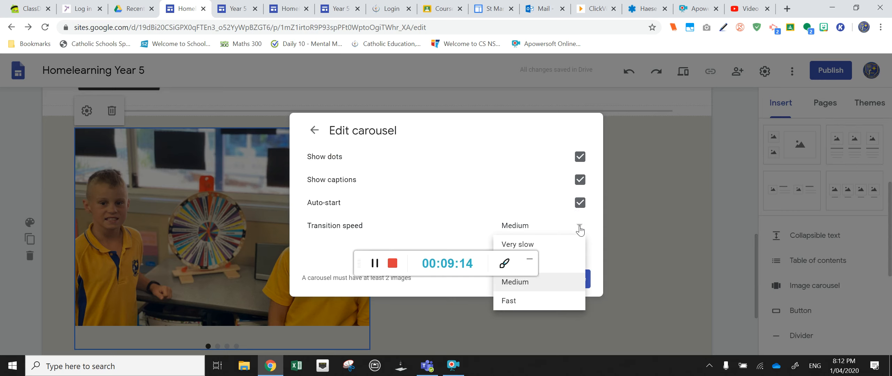
{"action": "left_click", "coordinate": [513, 301]}
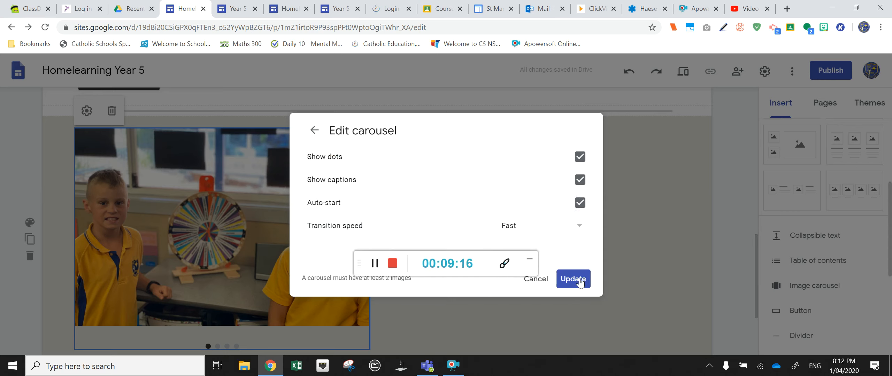
{"action": "left_click", "coordinate": [580, 281]}
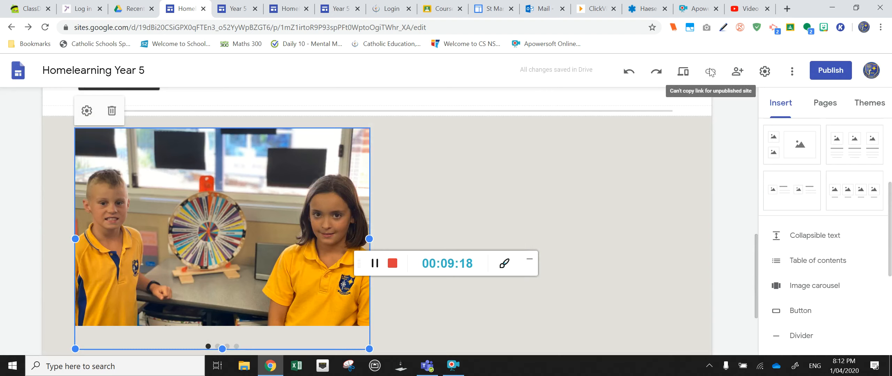
- Preview the Daily Messages page at large-screen size to check the carousel's automatic playback, and return to editing
{"action": "left_click", "coordinate": [684, 75]}
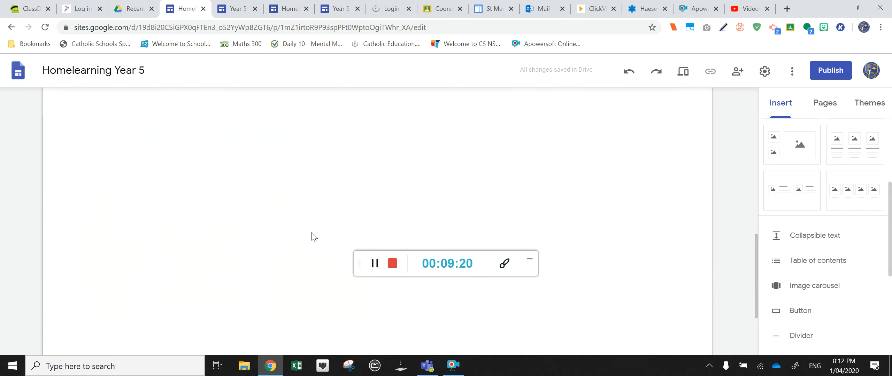
{"action": "scroll", "coordinate": [354, 229], "scroll_direction": "down", "scroll_amount": 3}
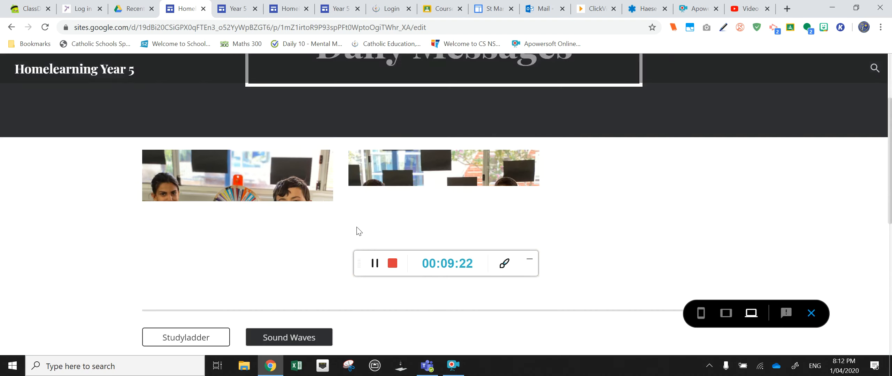
{"action": "scroll", "coordinate": [403, 210], "scroll_direction": "down", "scroll_amount": 8}
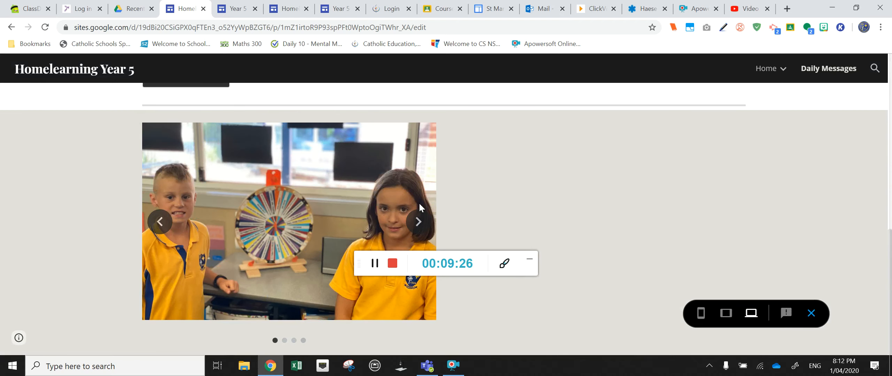
{"action": "scroll", "coordinate": [750, 265], "scroll_direction": "up", "scroll_amount": 3}
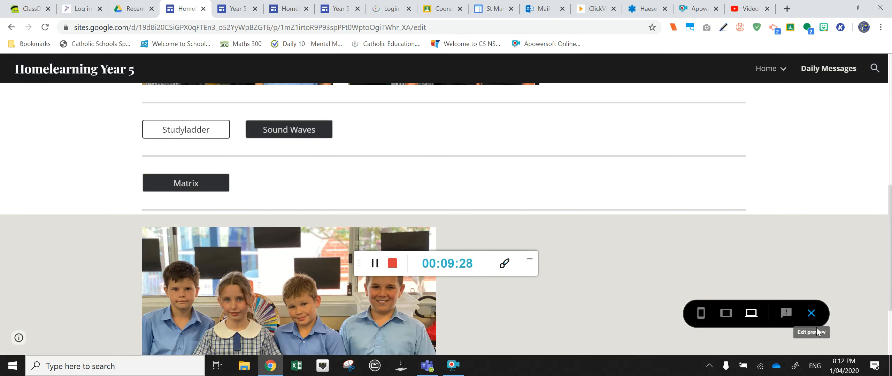
{"action": "left_click", "coordinate": [812, 314]}
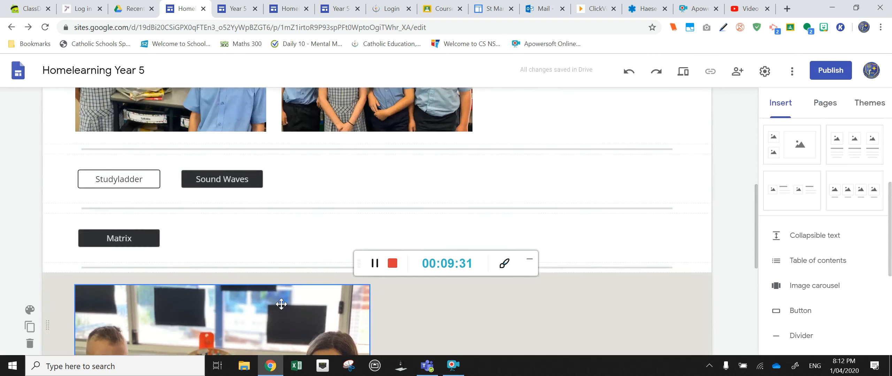
{"action": "scroll", "coordinate": [281, 304], "scroll_direction": "down", "scroll_amount": 3}
{"action": "left_click", "coordinate": [289, 281]}
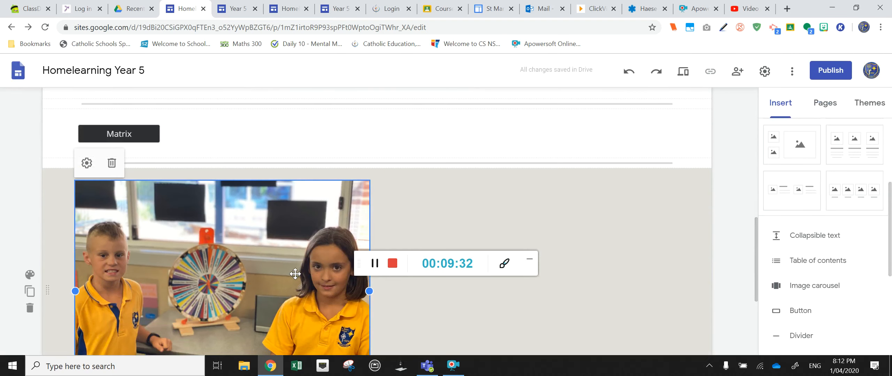
{"action": "scroll", "coordinate": [140, 247], "scroll_direction": "down", "scroll_amount": 2}
{"action": "scroll", "coordinate": [91, 227], "scroll_direction": "up", "scroll_amount": 3}
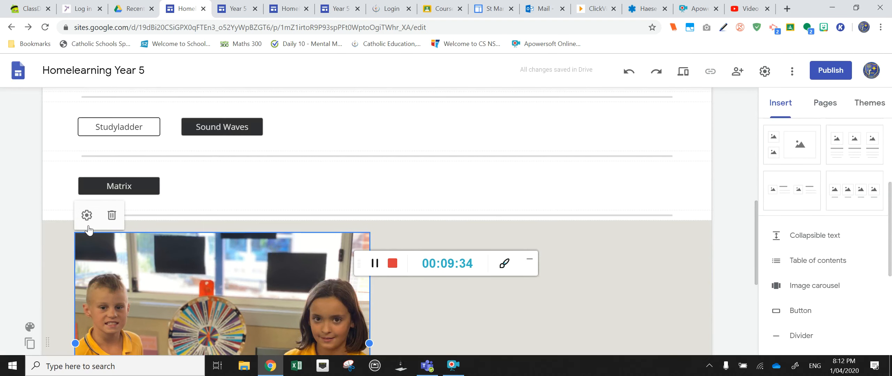
{"action": "left_click", "coordinate": [90, 221]}
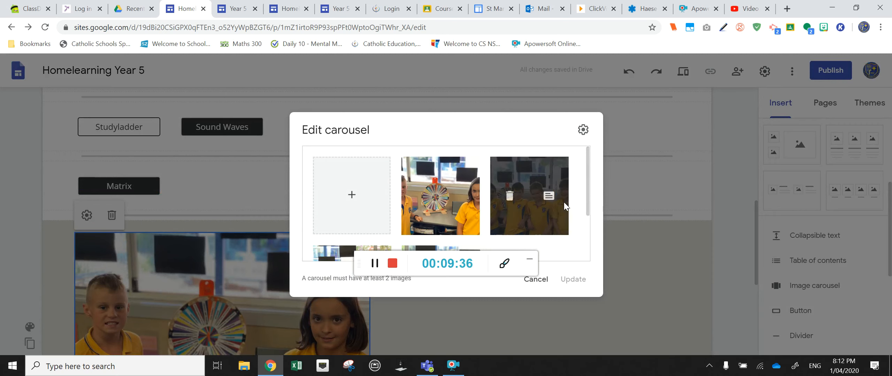
{"action": "left_click", "coordinate": [584, 130]}
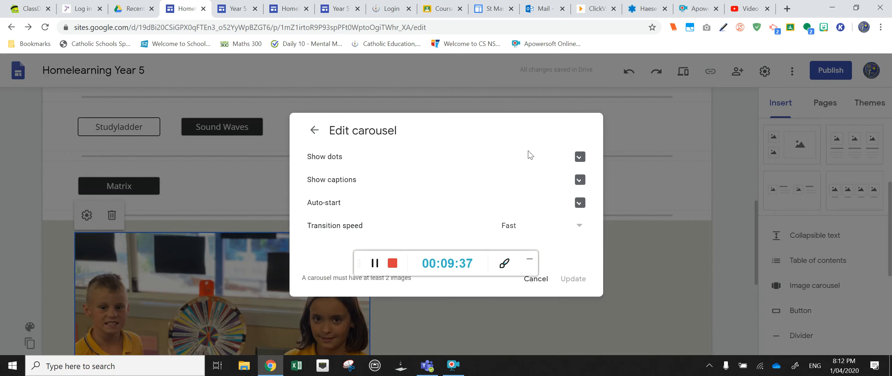
{"action": "left_click", "coordinate": [580, 228]}
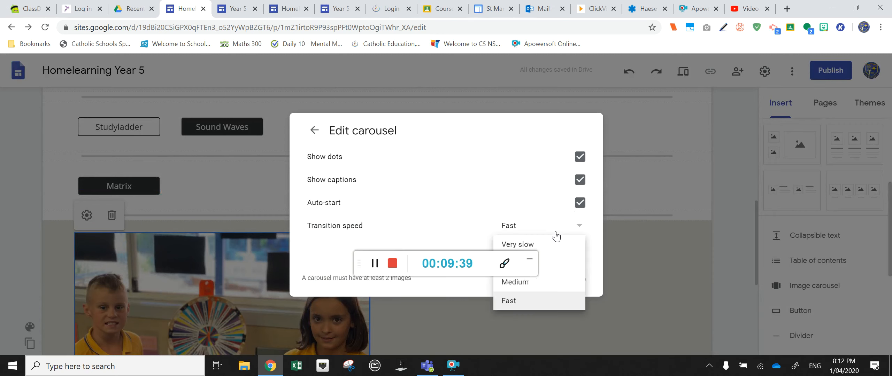
{"action": "left_click", "coordinate": [516, 285]}
{"action": "left_click", "coordinate": [665, 257]}
{"action": "scroll", "coordinate": [659, 258], "scroll_direction": "up", "scroll_amount": 1}
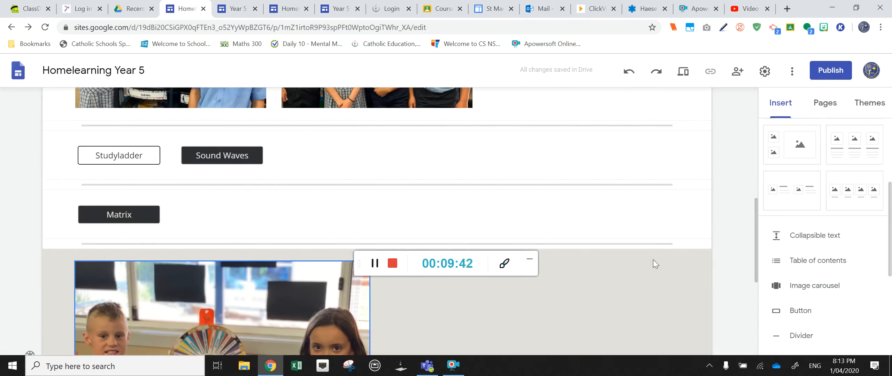
{"action": "scroll", "coordinate": [601, 262], "scroll_direction": "up", "scroll_amount": 8}
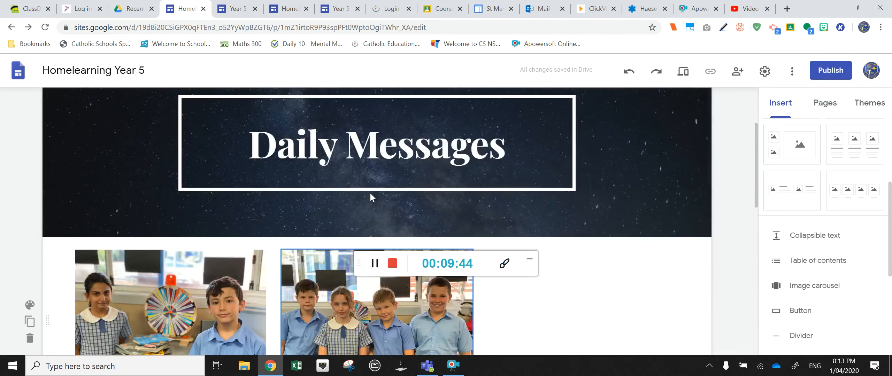
{"action": "scroll", "coordinate": [355, 229], "scroll_direction": "down", "scroll_amount": 4}
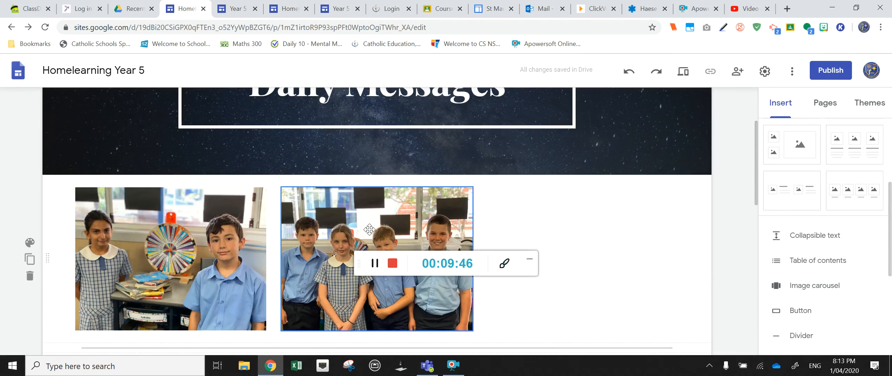
{"action": "scroll", "coordinate": [370, 229], "scroll_direction": "up", "scroll_amount": 3}
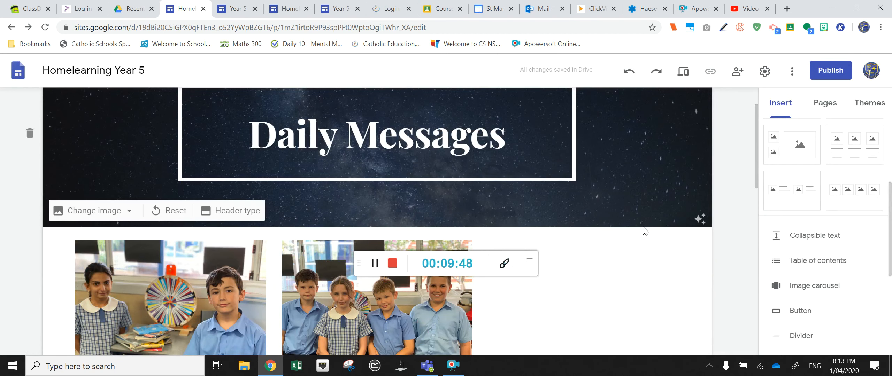
{"action": "scroll", "coordinate": [659, 202], "scroll_direction": "up", "scroll_amount": 2}
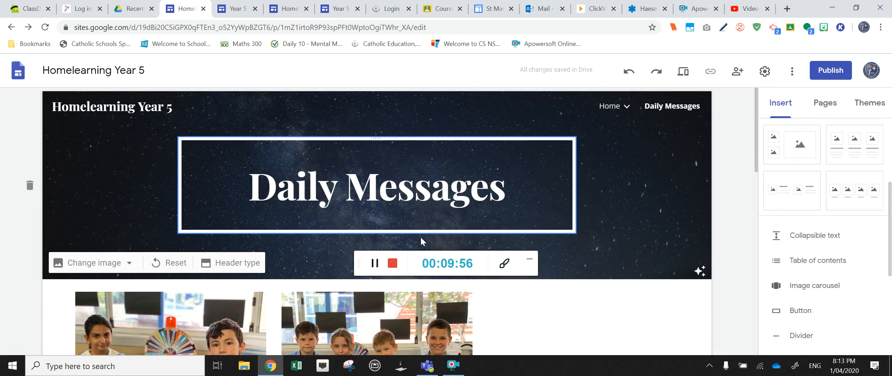
{"action": "scroll", "coordinate": [546, 309], "scroll_direction": "down", "scroll_amount": 1}
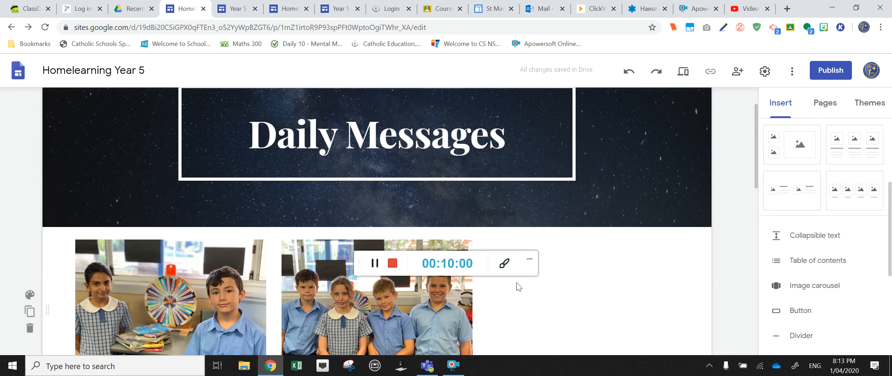
{"action": "scroll", "coordinate": [541, 243], "scroll_direction": "up", "scroll_amount": 1}
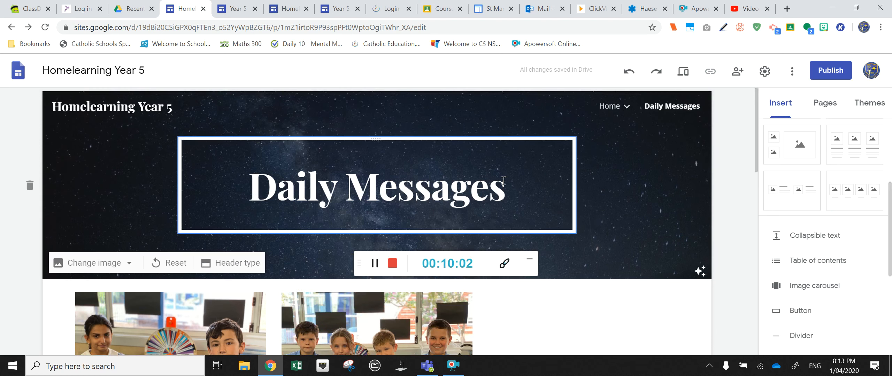
- Review the site's sharing settings, including draft and published access and the permission choices for invited people, and close them
{"action": "left_click", "coordinate": [740, 72]}
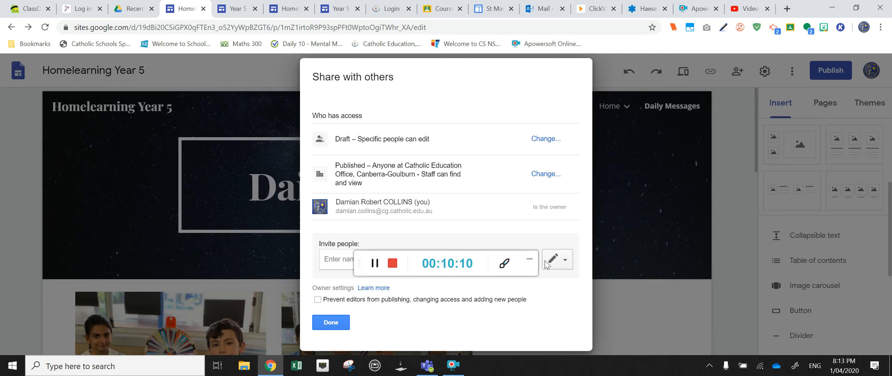
{"action": "left_click_drag", "start_coordinate": [494, 257], "coordinate": [489, 328]}
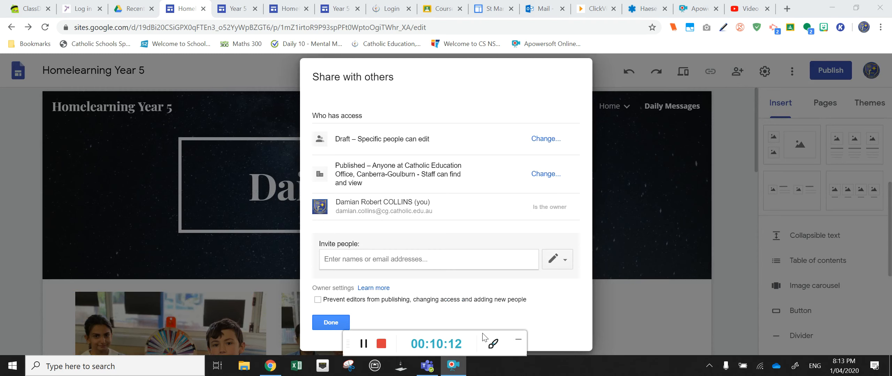
{"action": "left_click", "coordinate": [566, 260]}
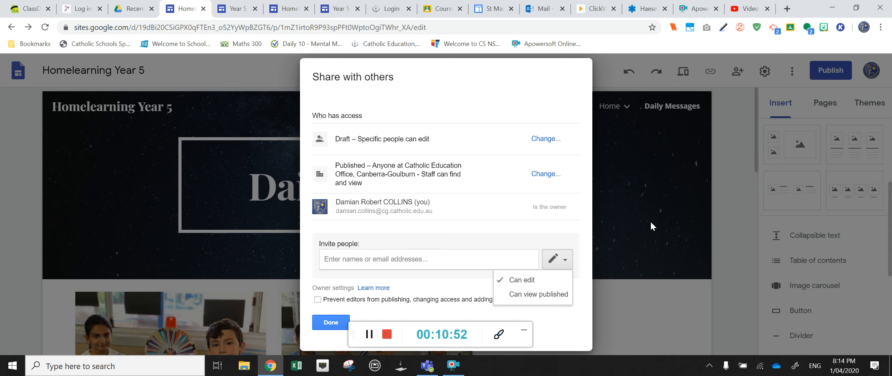
{"action": "left_click", "coordinate": [645, 187]}
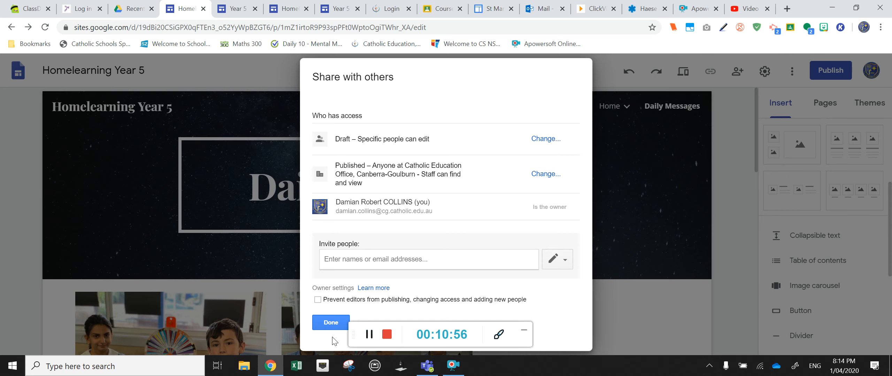
{"action": "left_click", "coordinate": [335, 325]}
- Display the site's additional options, such as Version history and Duplicate site
{"action": "scroll", "coordinate": [672, 265], "scroll_direction": "down", "scroll_amount": 5}
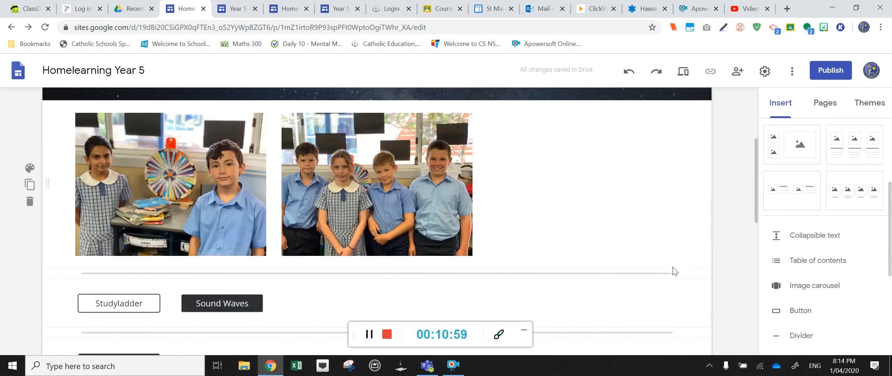
{"action": "scroll", "coordinate": [668, 273], "scroll_direction": "up", "scroll_amount": 4}
{"action": "scroll", "coordinate": [666, 274], "scroll_direction": "up", "scroll_amount": 1}
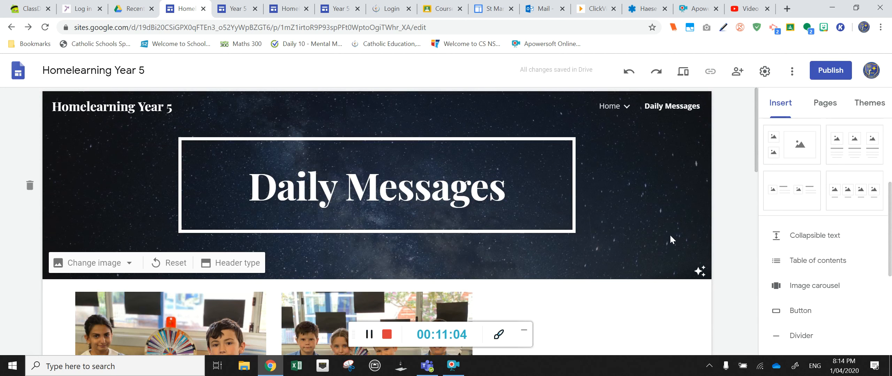
{"action": "left_click", "coordinate": [793, 73]}
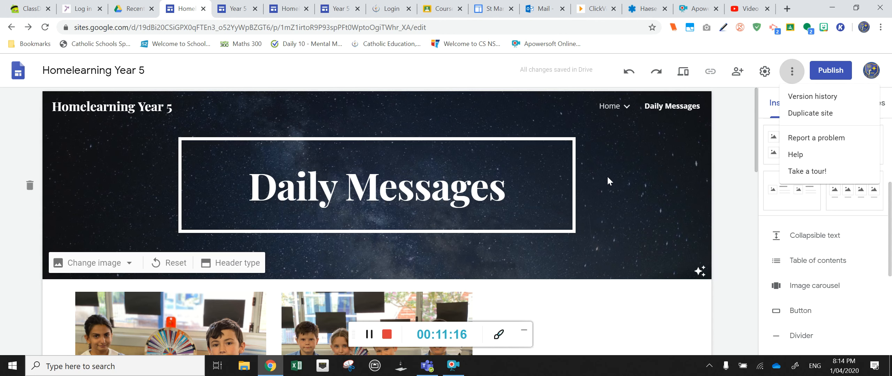
{"action": "scroll", "coordinate": [656, 201], "scroll_direction": "down", "scroll_amount": 3}
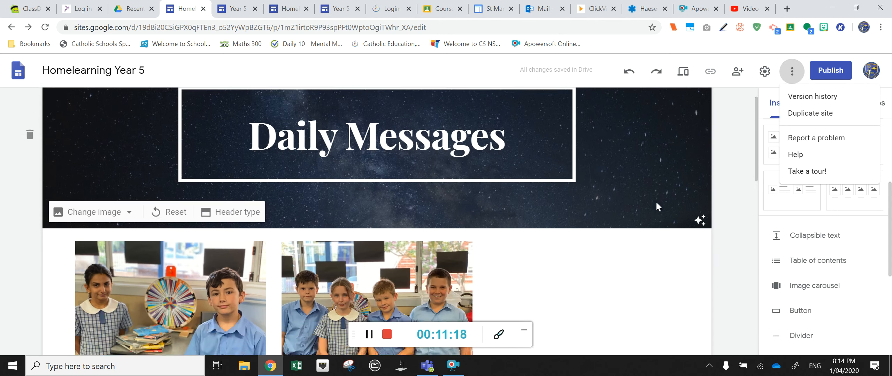
{"action": "scroll", "coordinate": [657, 206], "scroll_direction": "down", "scroll_amount": 3}
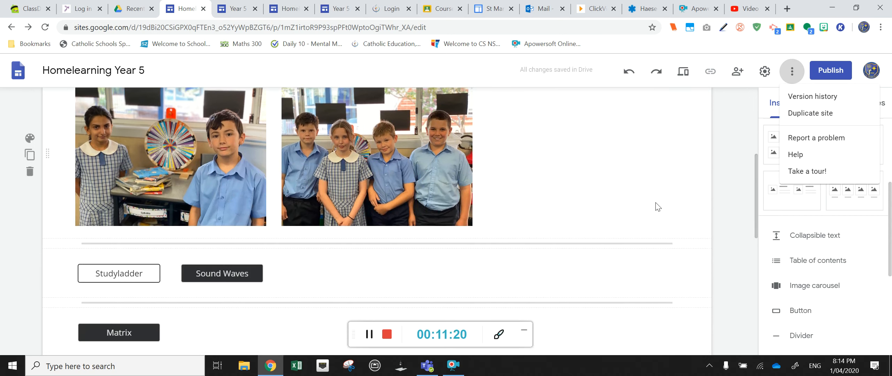
{"action": "scroll", "coordinate": [656, 206], "scroll_direction": "up", "scroll_amount": 4}
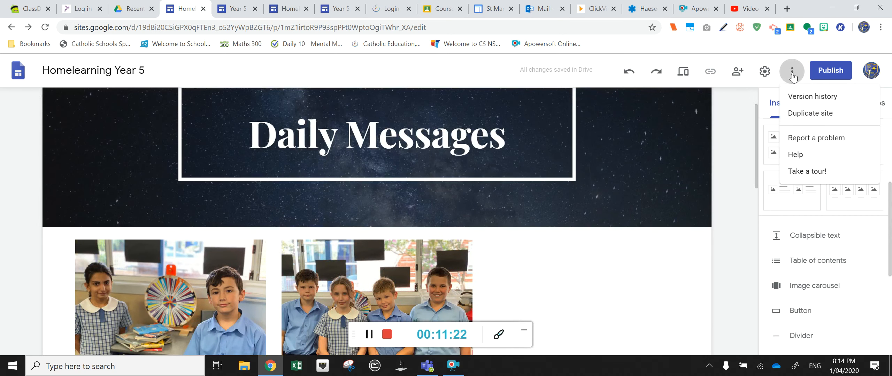
{"action": "scroll", "coordinate": [726, 185], "scroll_direction": "up", "scroll_amount": 1}
{"action": "scroll", "coordinate": [726, 182], "scroll_direction": "up", "scroll_amount": 1}
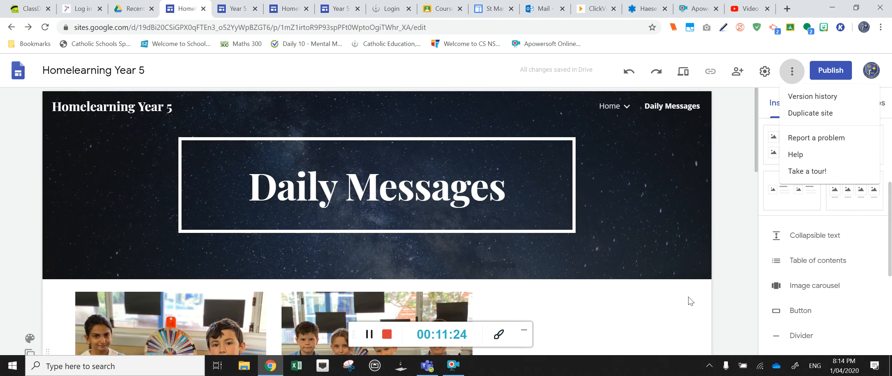